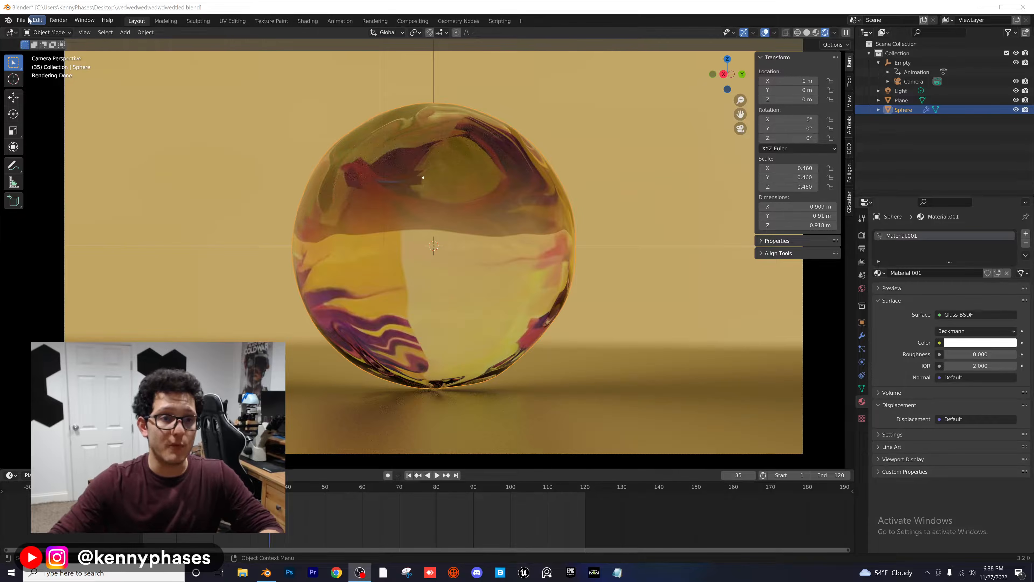
Step: Start a new General file, saving the changes to the current project first
click(21, 20)
mouse_move(81, 31)
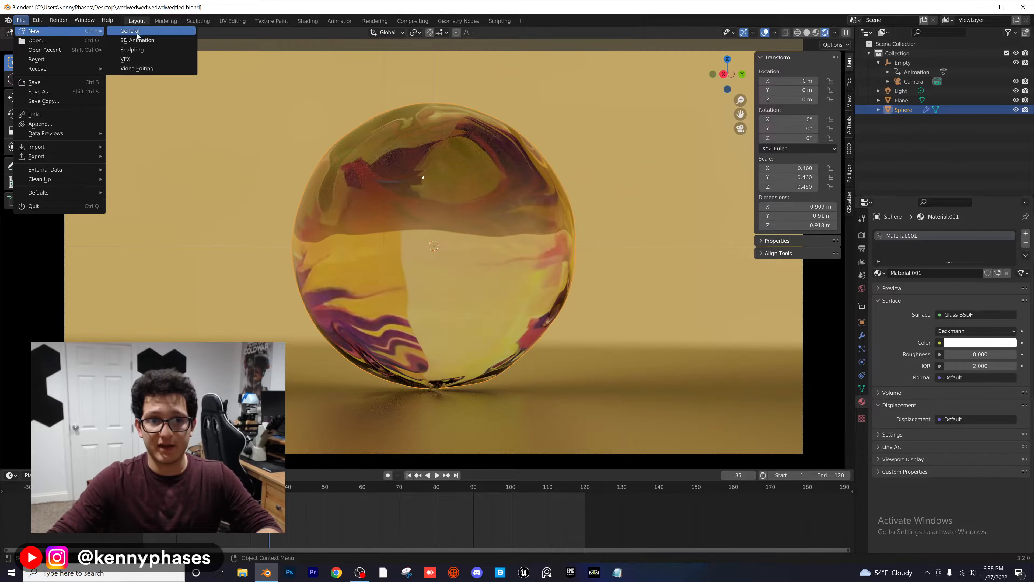
click(145, 35)
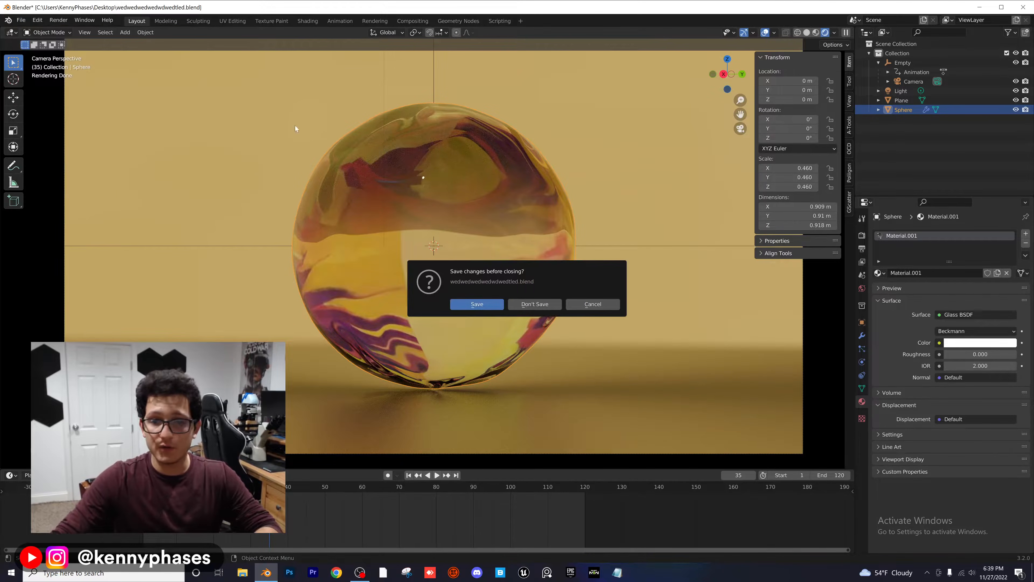
click(485, 309)
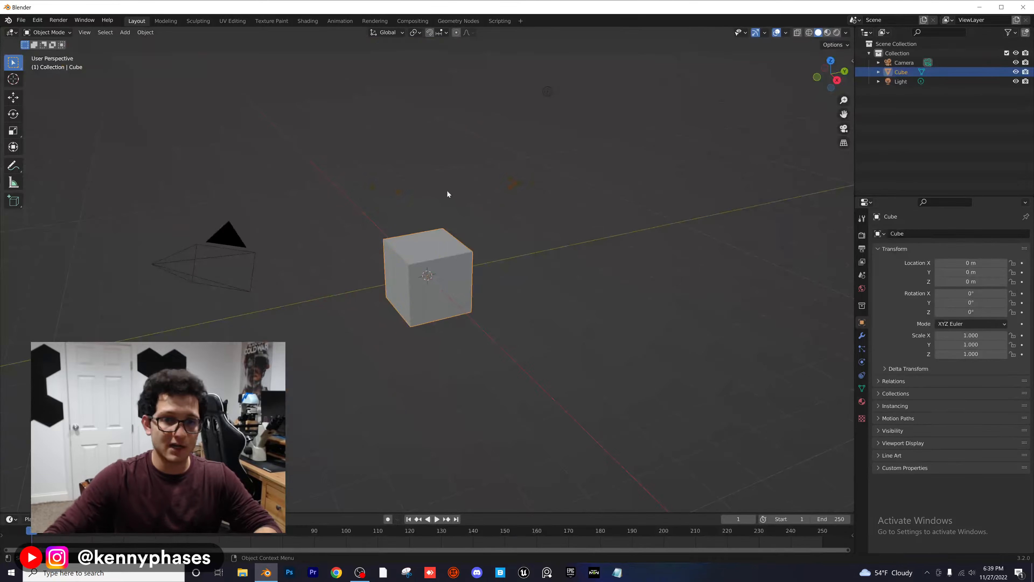
Step: Delete the default light and the default cube from the scene
click(550, 92)
key(Delete)
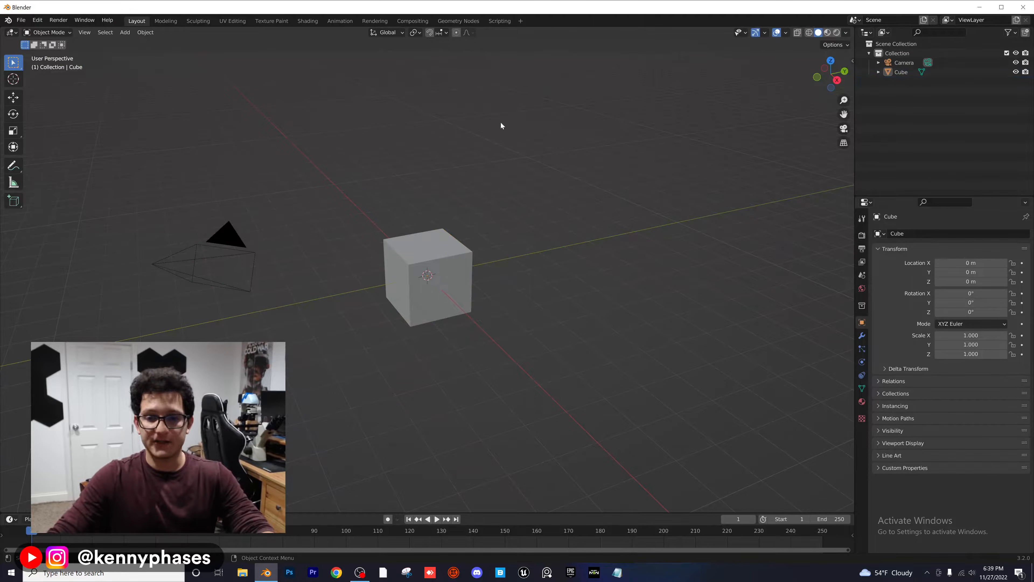
click(447, 252)
key(Delete)
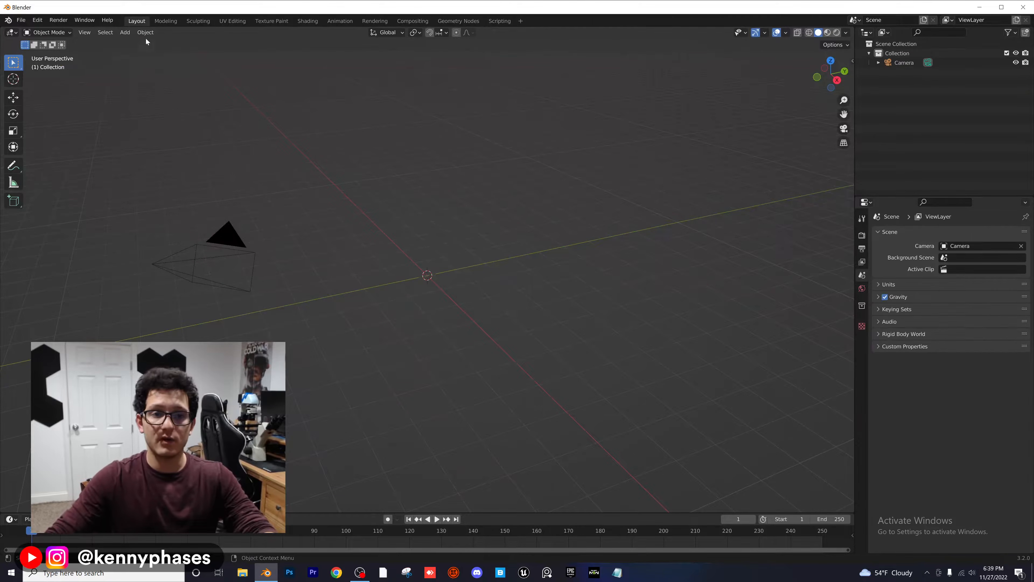
Step: Add a Round Cube mesh with a radius of 1 and 16 arc divisions to form a sphere
click(125, 32)
mouse_move(158, 43)
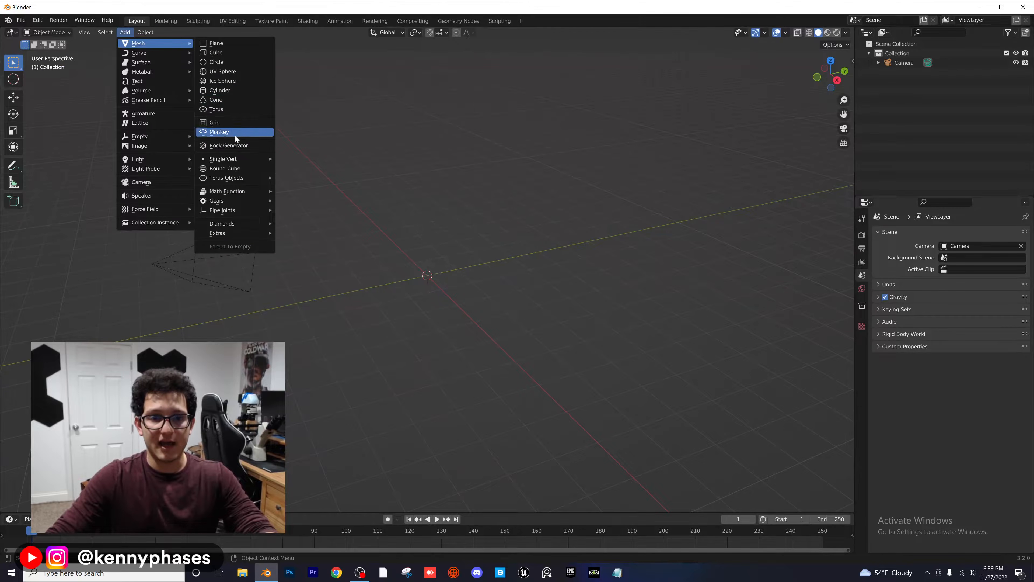
click(241, 171)
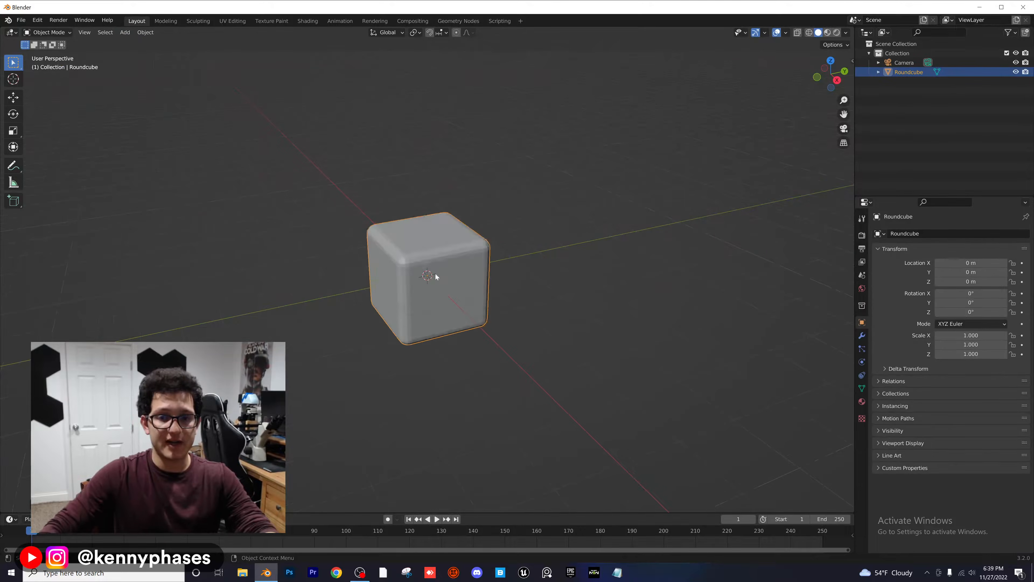
click(113, 280)
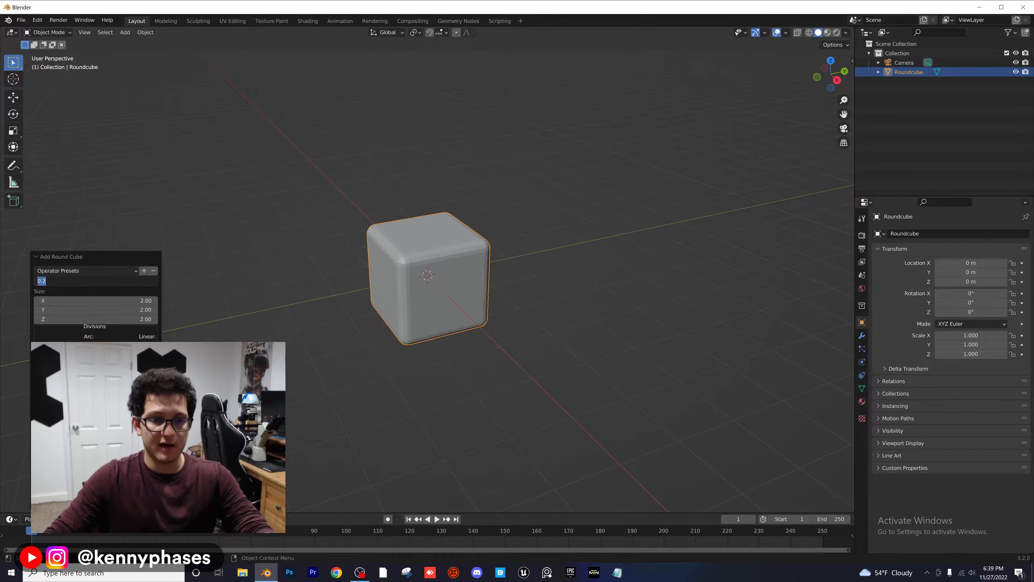
text(1)
key(Return)
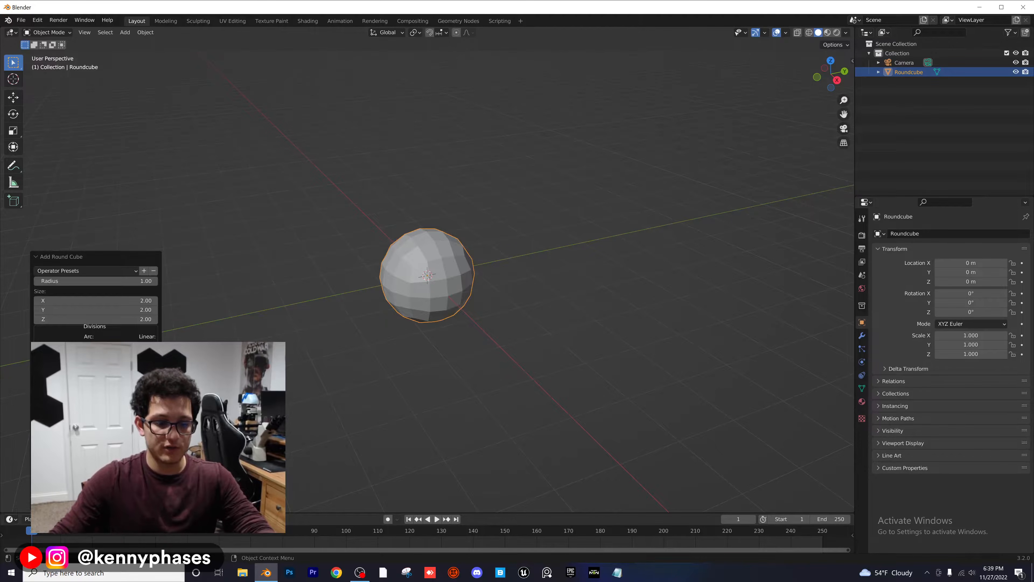
text(16)
key(Return)
click(448, 144)
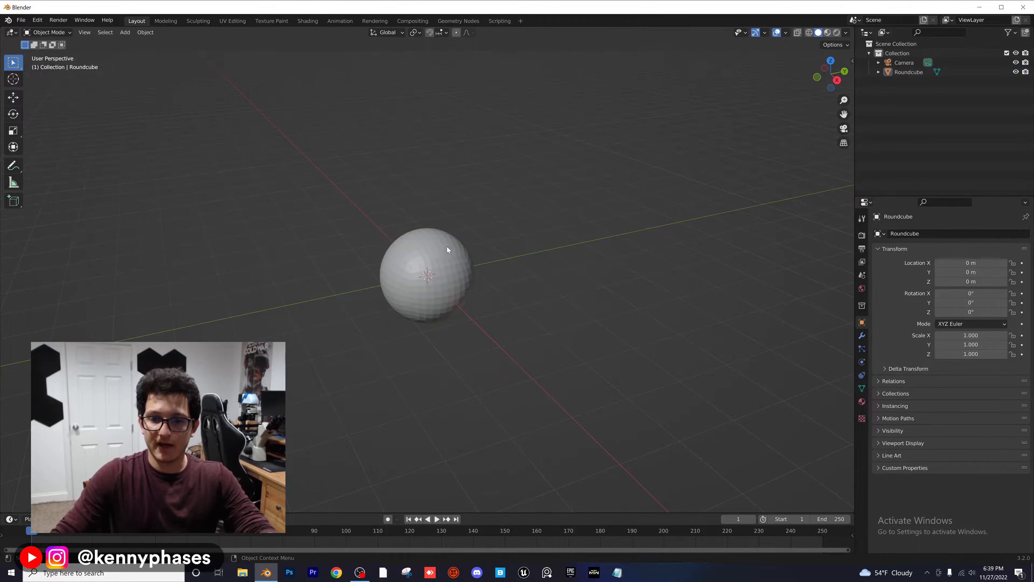
Step: Apply smooth shading to the round cube sphere
click(447, 247)
right_click(447, 244)
click(441, 243)
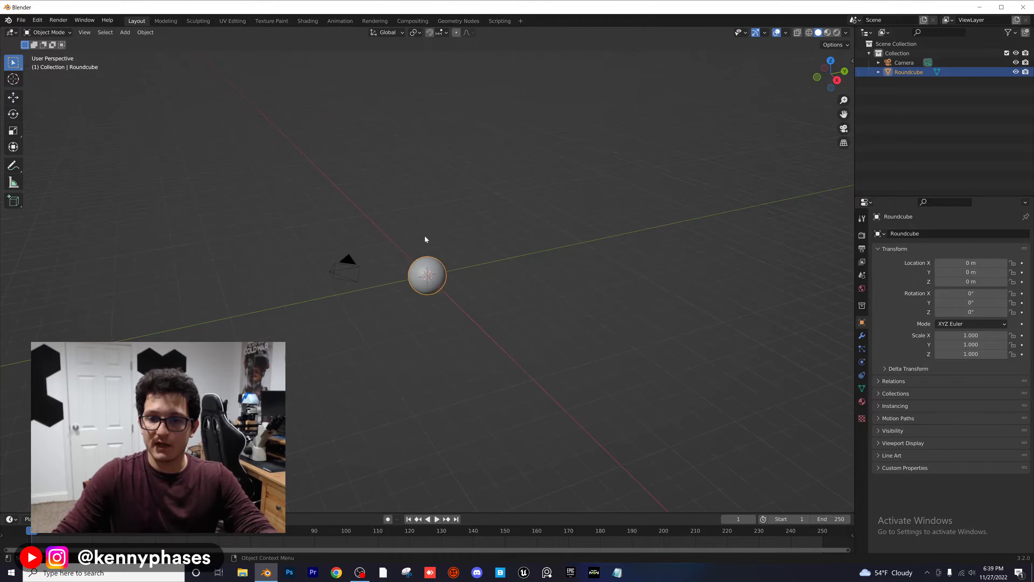
Step: Set the camera's location to 0 m on all axes and its rotation to 90° on X, 0° on Y and 0° on Z
middle_drag(424, 239, 353, 209)
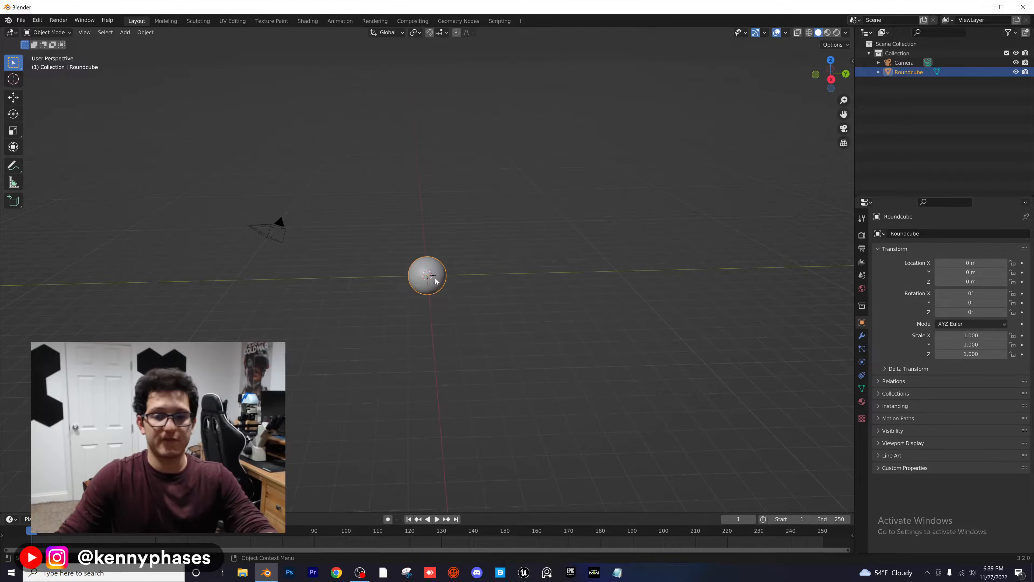
middle_drag(300, 266, 344, 267)
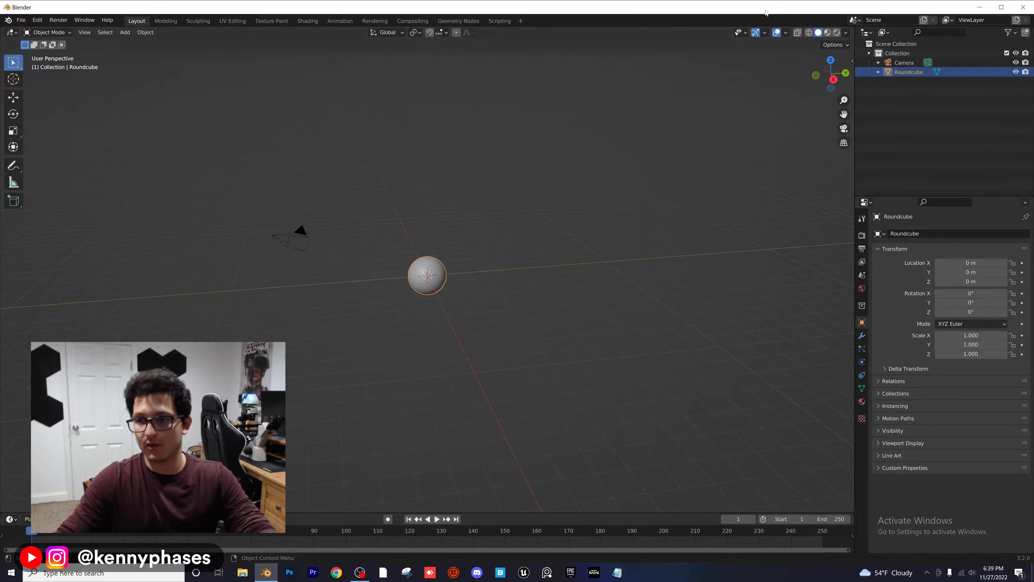
click(904, 62)
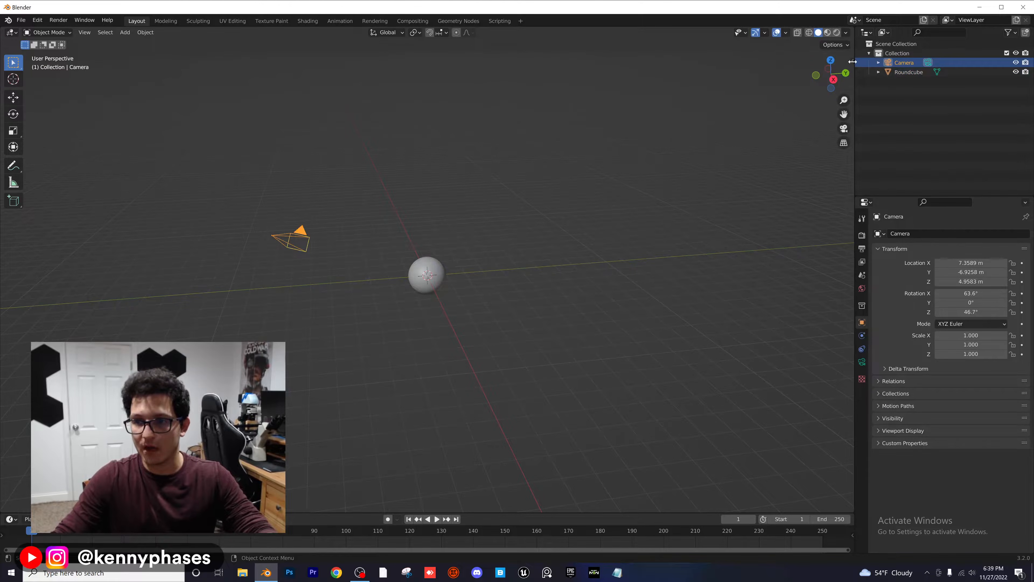
drag(852, 61, 758, 64)
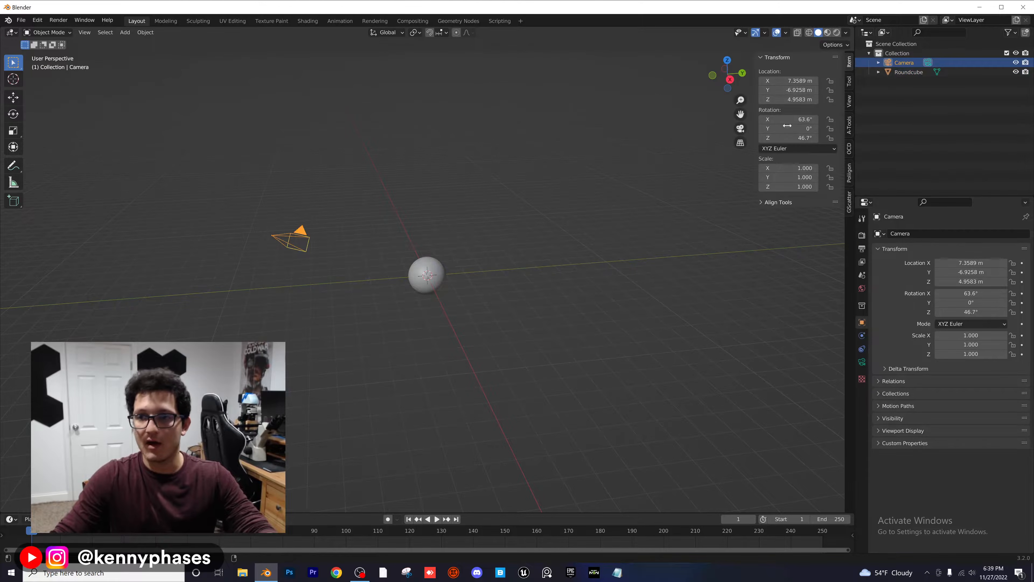
click(792, 87)
text(0)
key(Tab)
text(0)
key(Tab)
text(0)
key(Tab)
text(0)
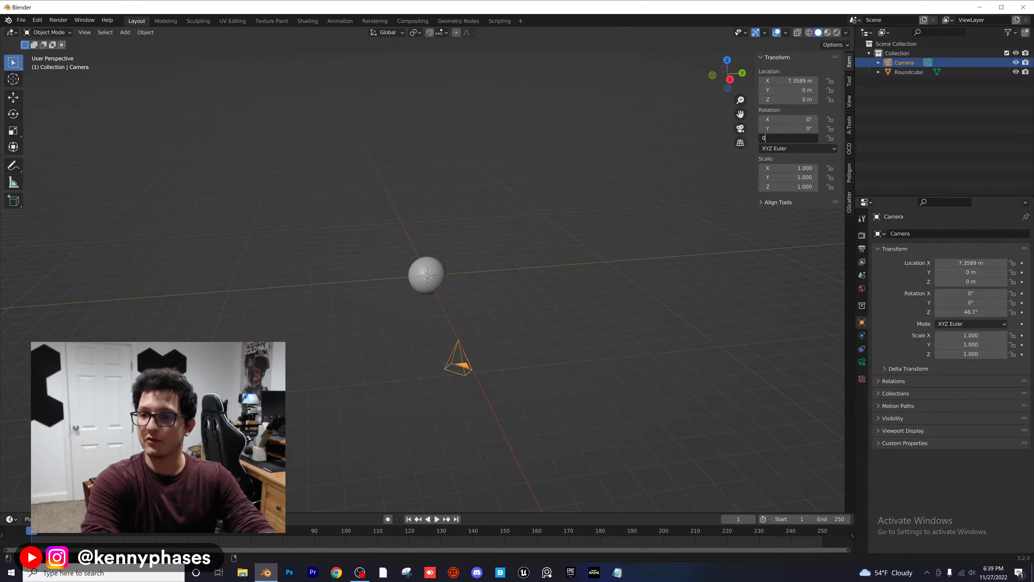
key(Return)
click(789, 81)
text(0)
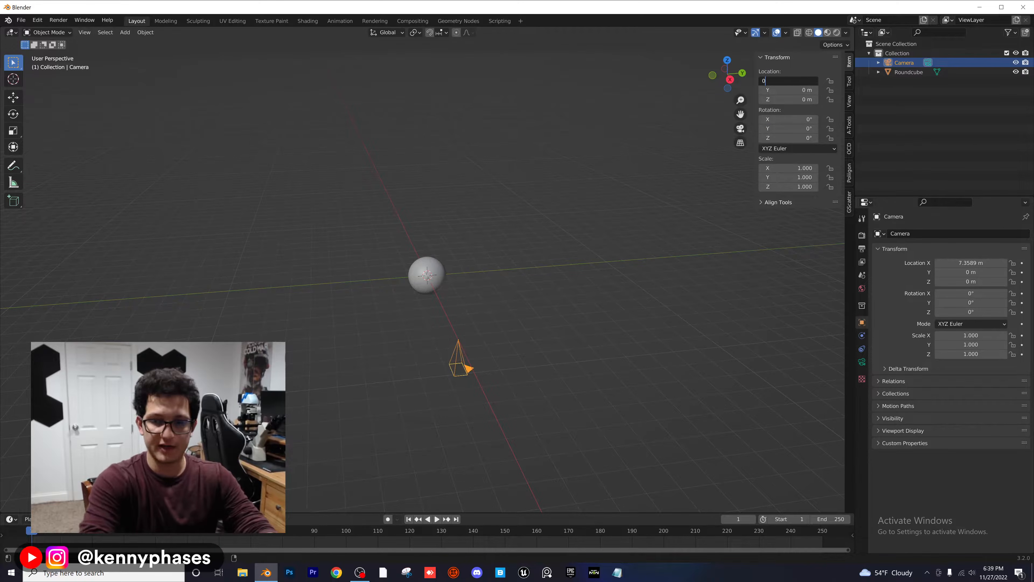
key(Return)
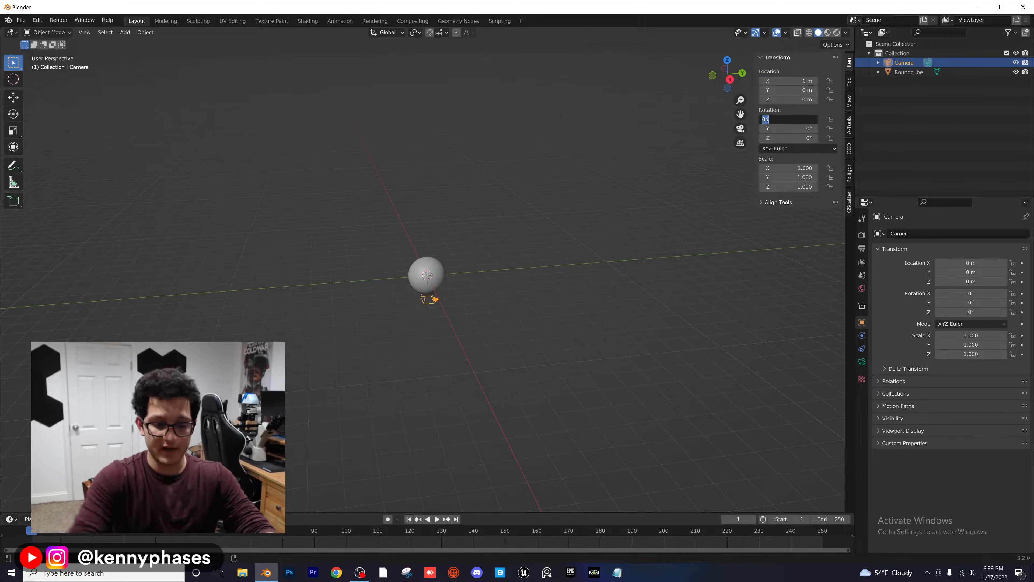
key(Return)
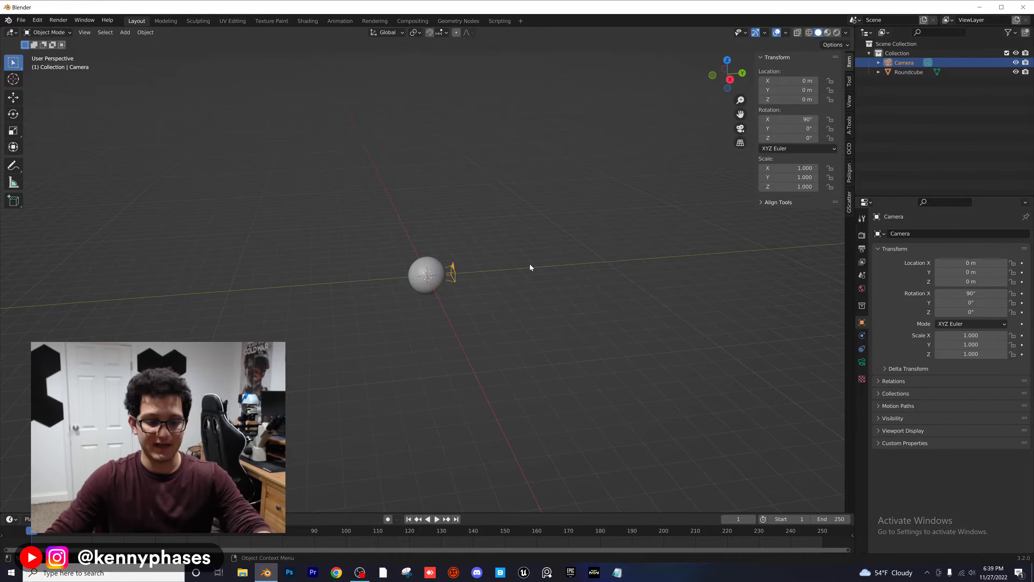
Step: Move the camera back along the Y axis to about -8.98 m and view the sphere through it
key(g)
key(y)
click(352, 258)
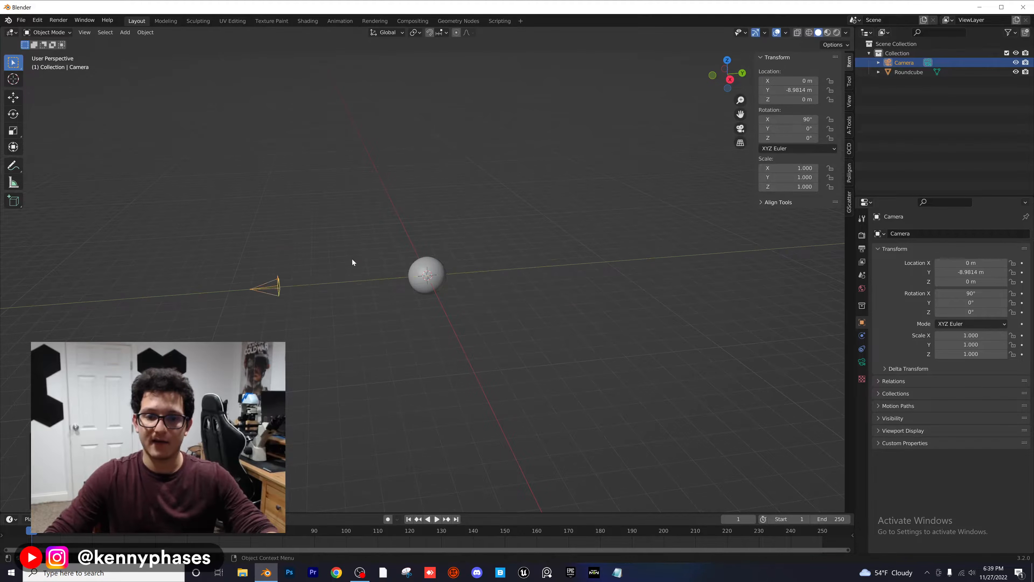
scroll(409, 250, up, 3)
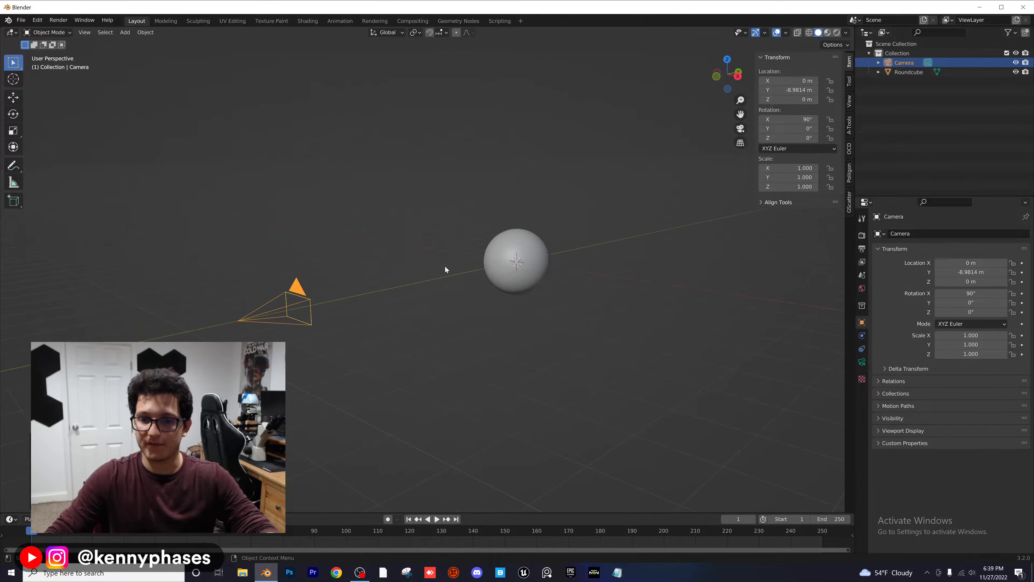
key(KP_0)
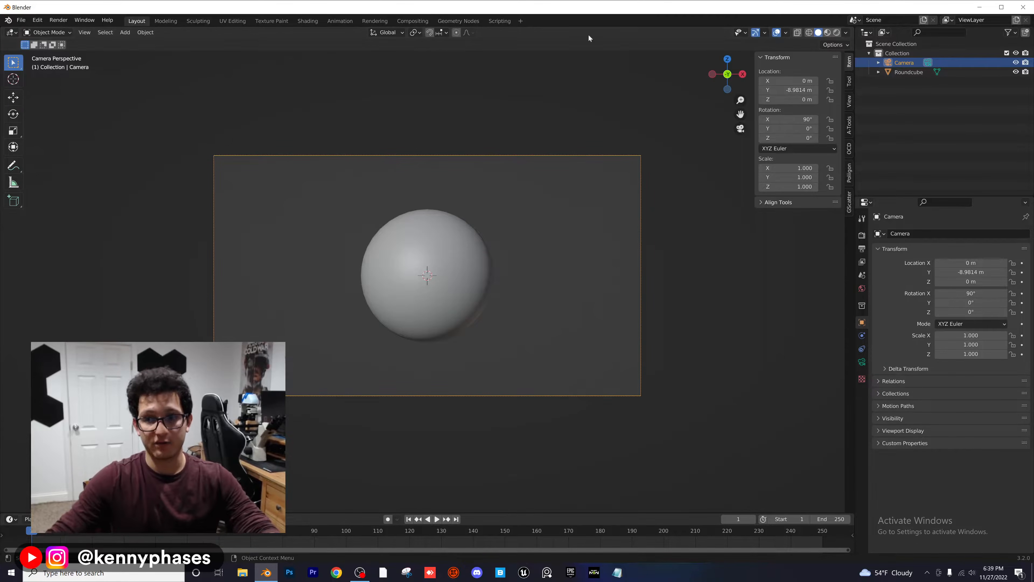
Step: Save the file to the Desktop as Depth-Of-Field.blend
key(ctrl+s)
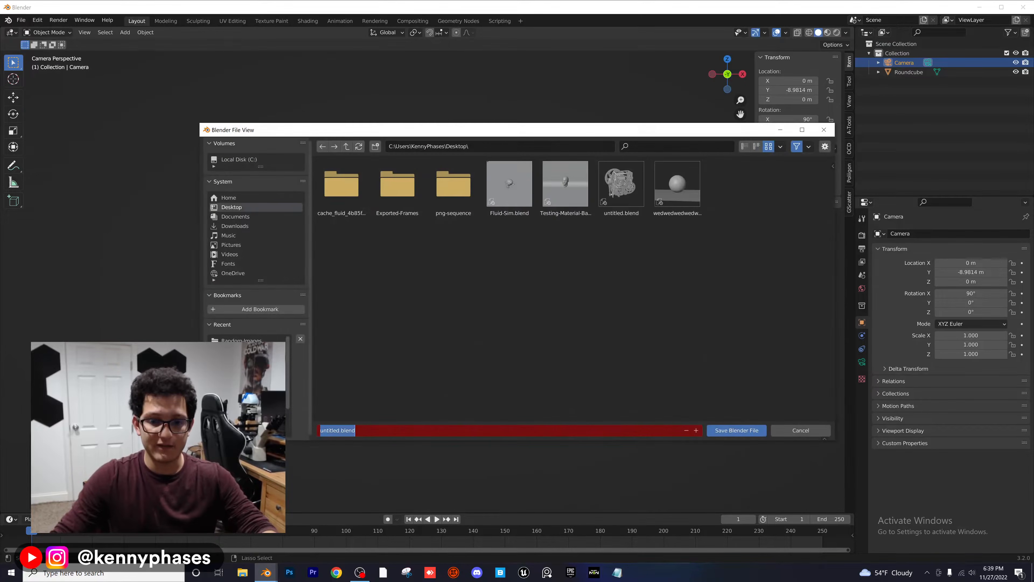
text(Depth-)
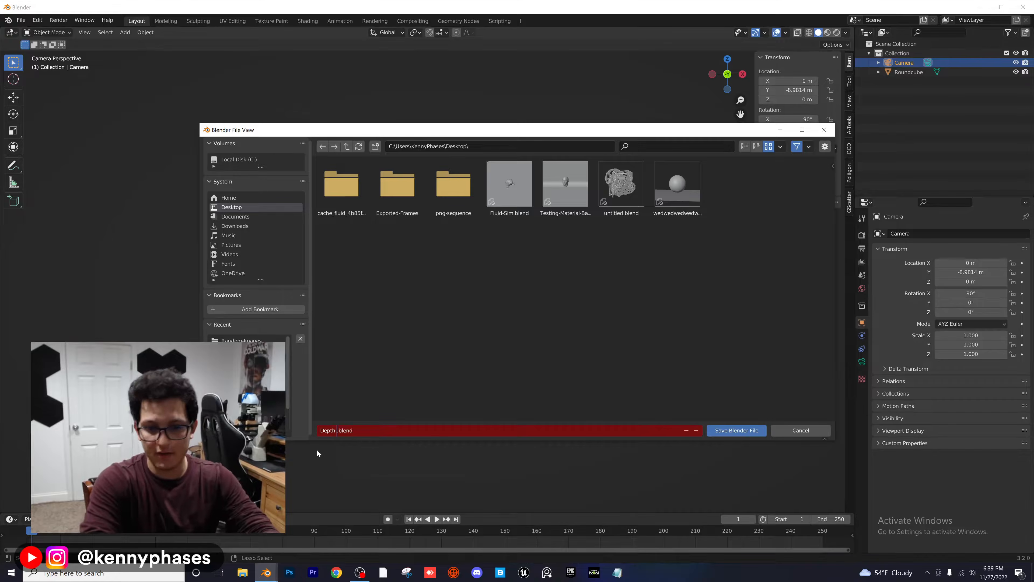
text(Of-Field)
key(Return)
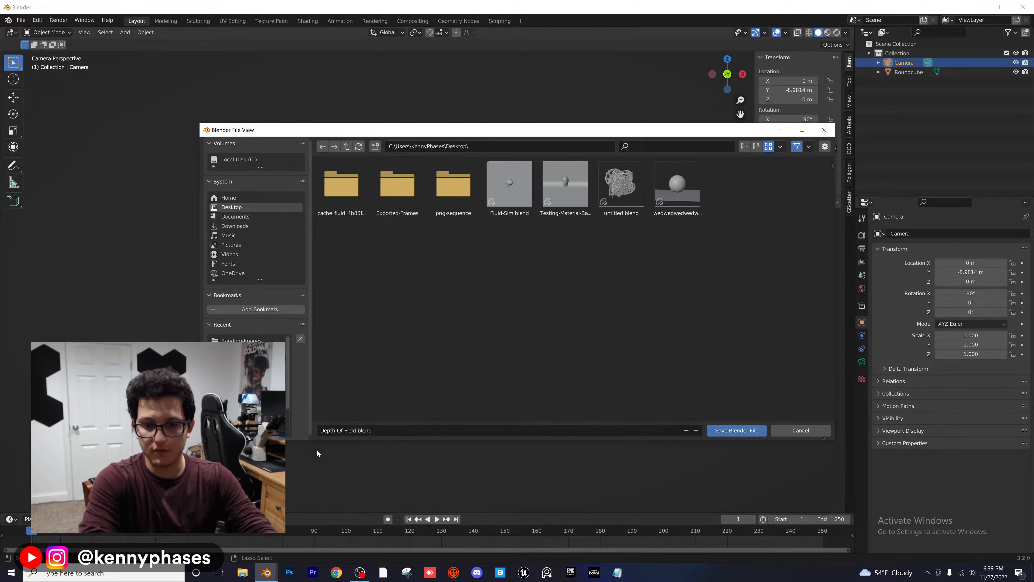
click(720, 428)
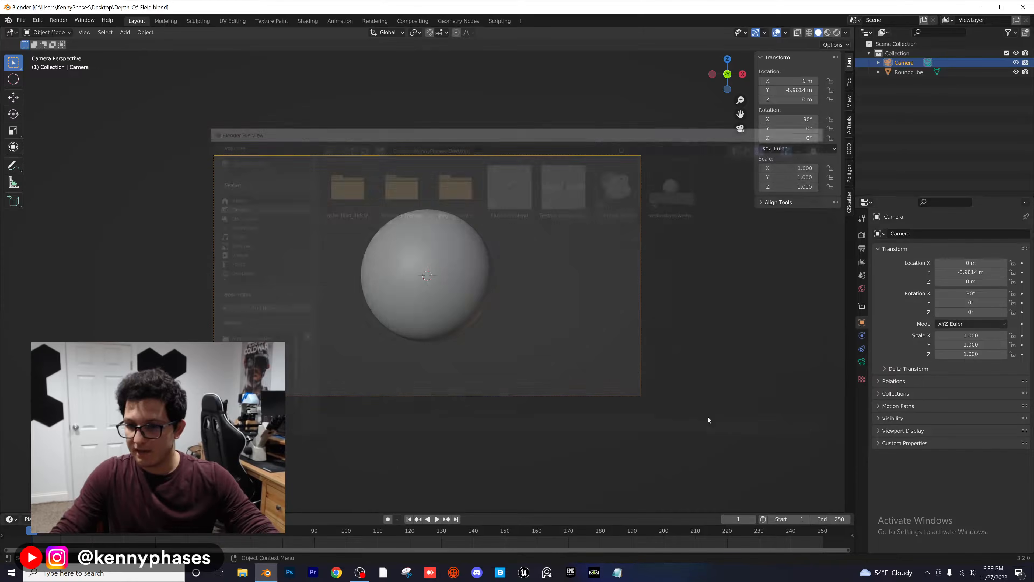
Step: Show the viewport in rendered shading and set the render engine to Cycles with GPU Compute as the device
click(836, 32)
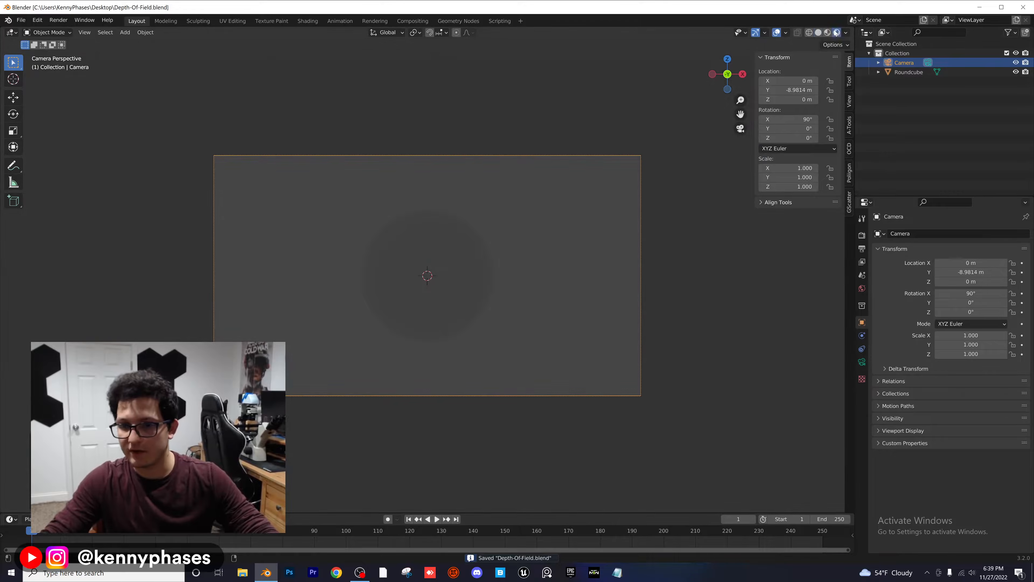
click(861, 235)
click(945, 235)
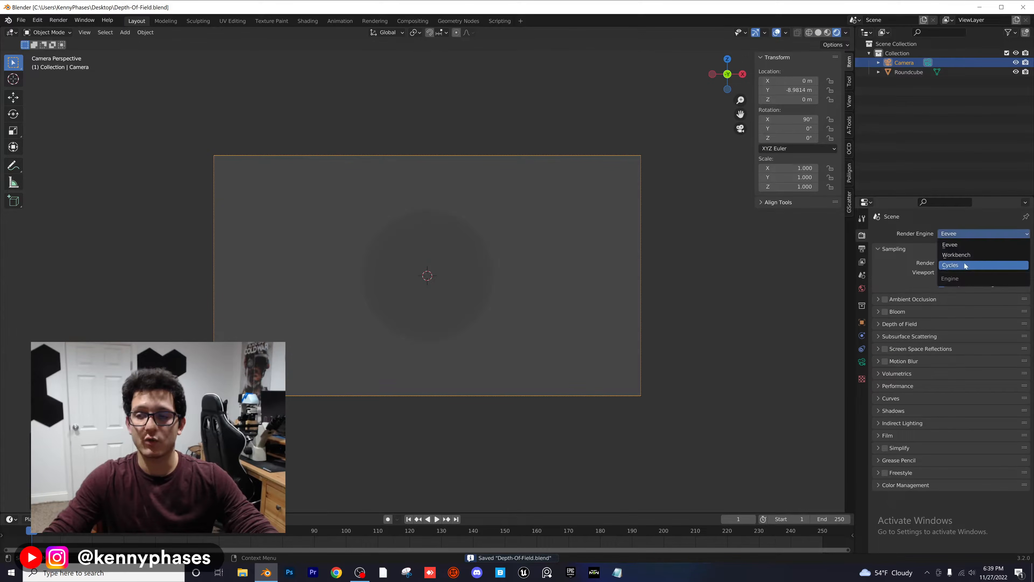
click(945, 264)
click(956, 256)
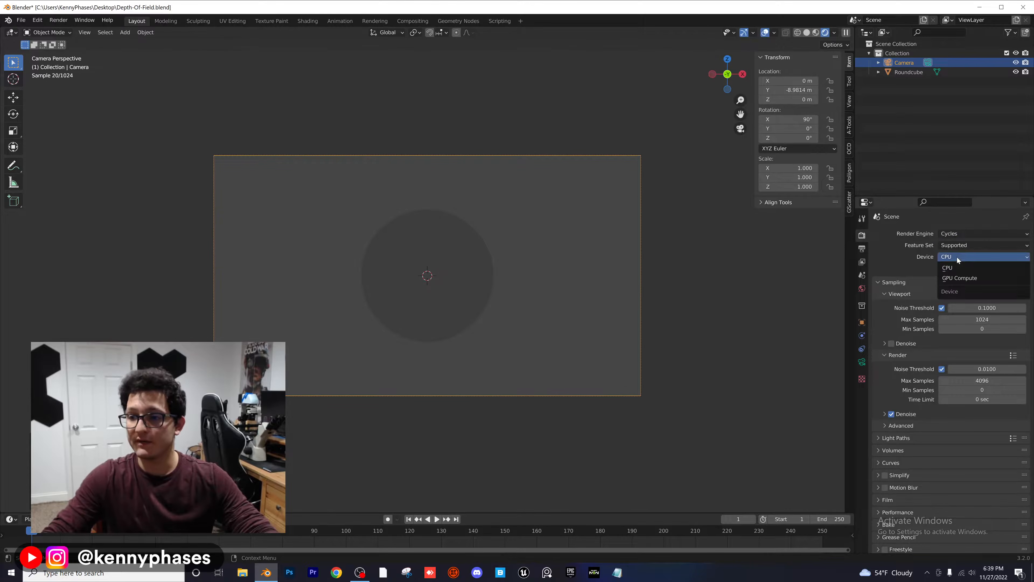
click(962, 278)
Step: Assign an Environment Texture to the world background color and load spaichingen_hill_4k.hdr from the HDRIs folder
click(864, 289)
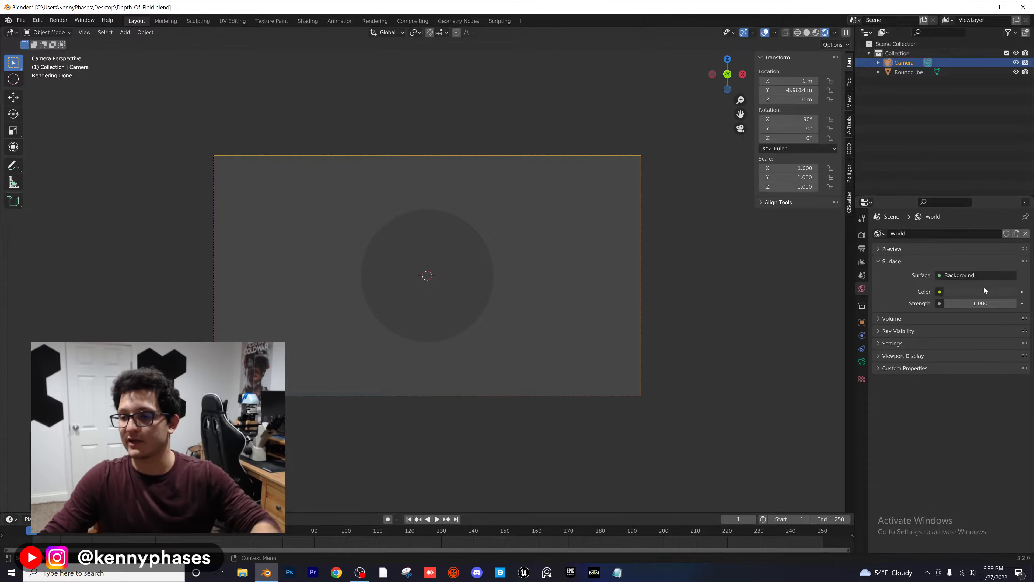
click(939, 291)
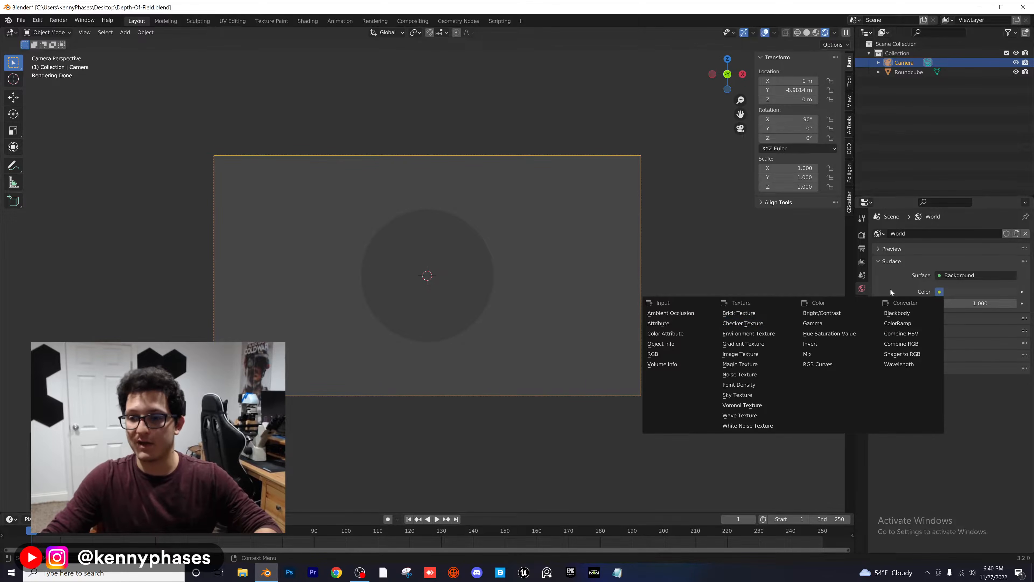
click(940, 291)
click(939, 292)
click(939, 292)
click(940, 291)
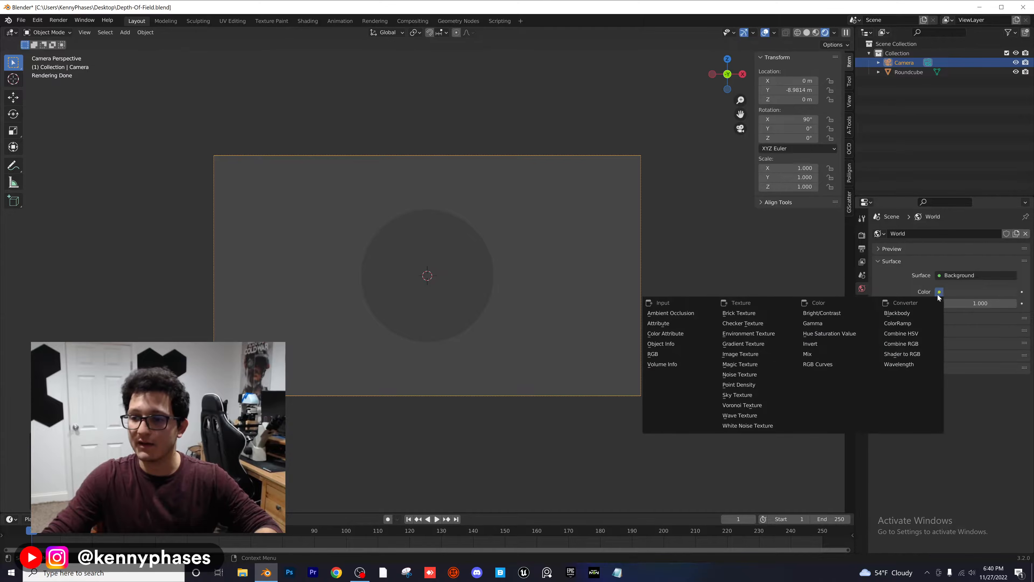
click(769, 333)
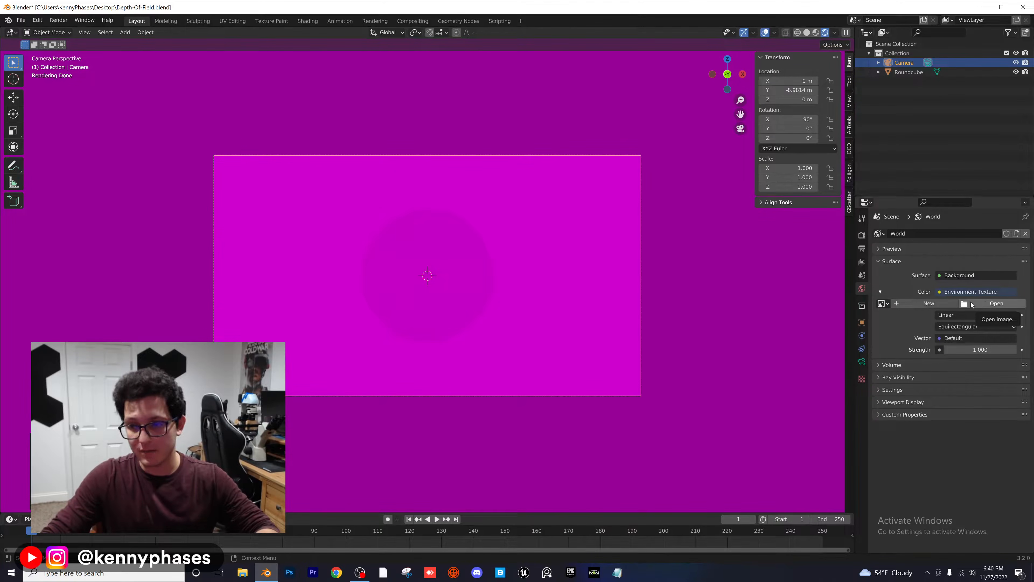
click(990, 304)
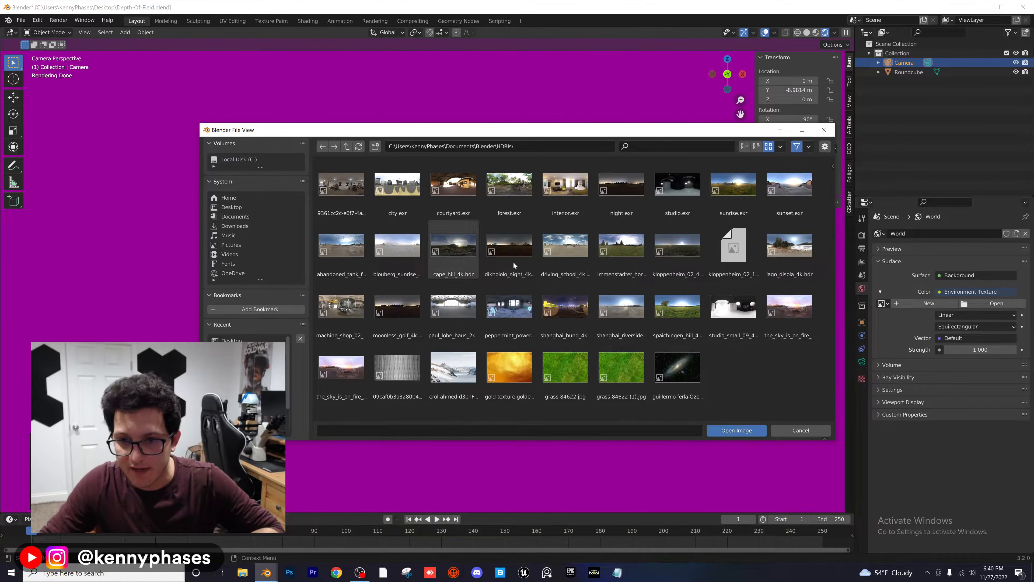
double_click(677, 303)
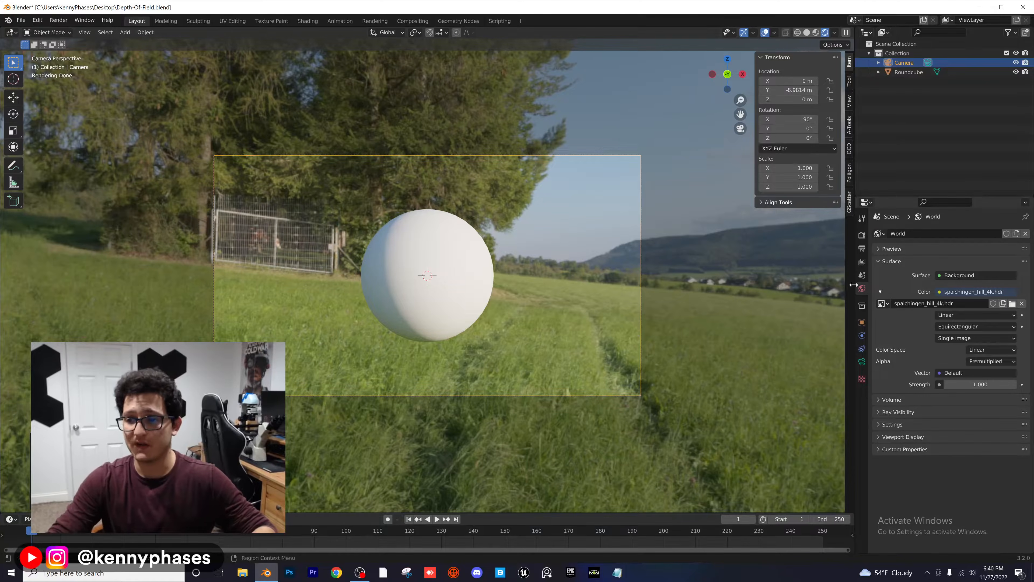
Step: Enable depth of field on the camera and pick the sphere as its focus object
click(862, 363)
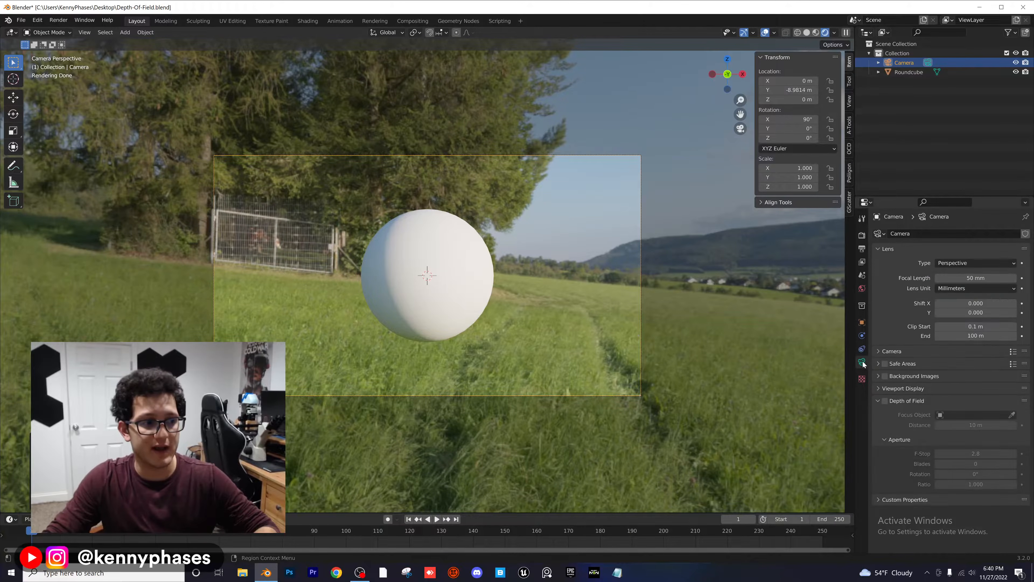
click(883, 401)
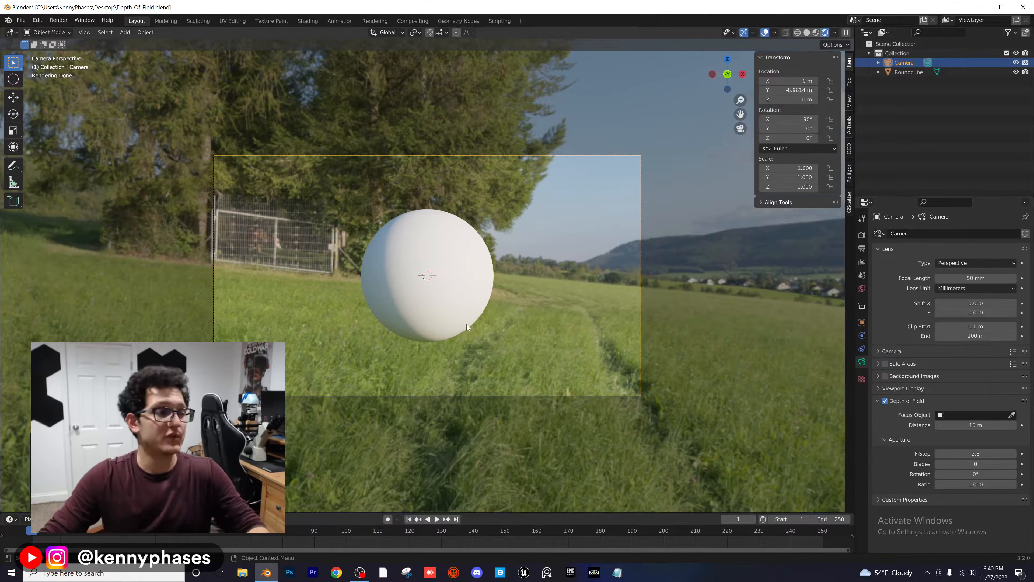
scroll(457, 326, up, 1)
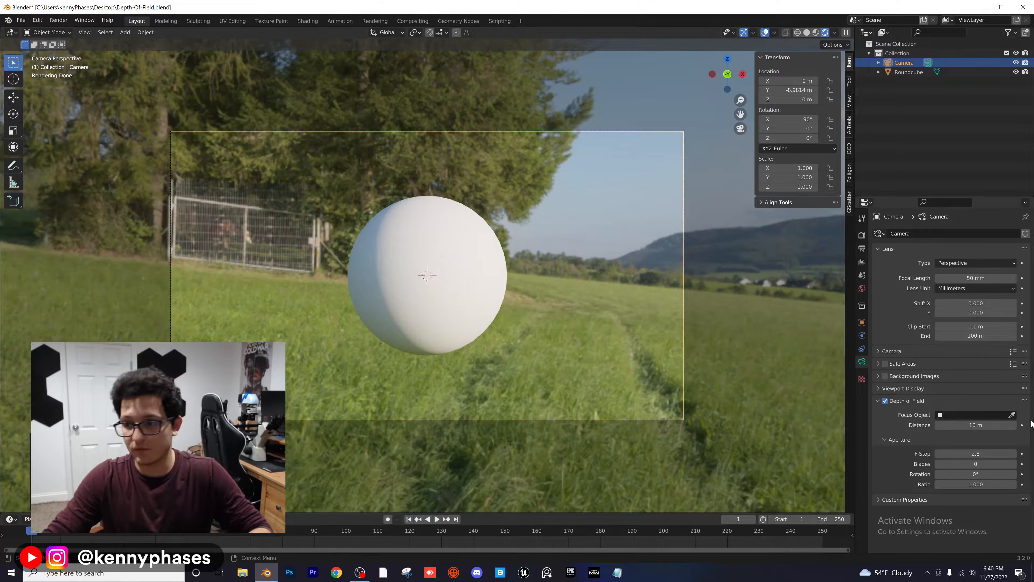
click(1012, 415)
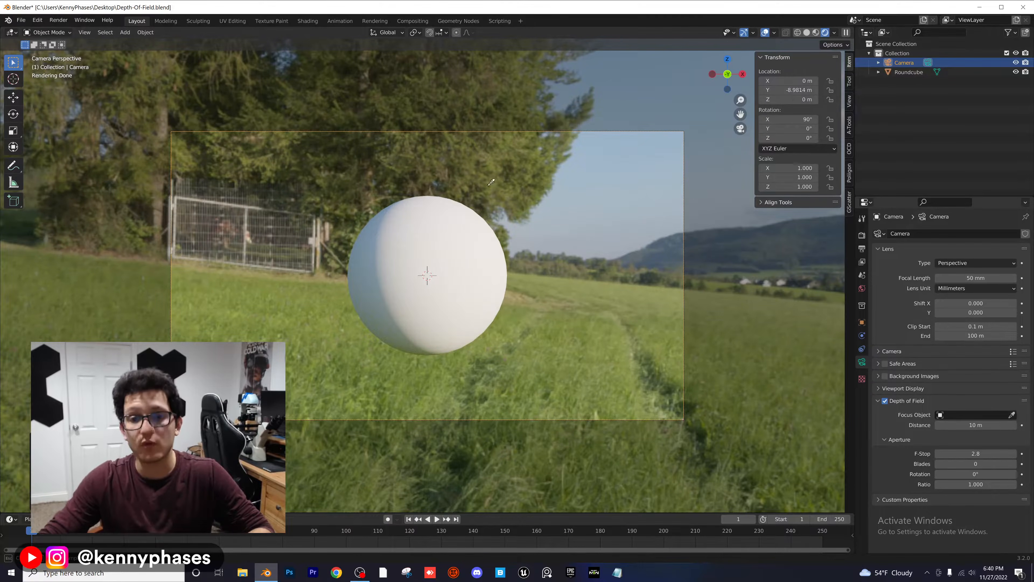
click(442, 224)
Step: Give the sphere a new material with Metallic 1.000 and Roughness 0.180
click(440, 227)
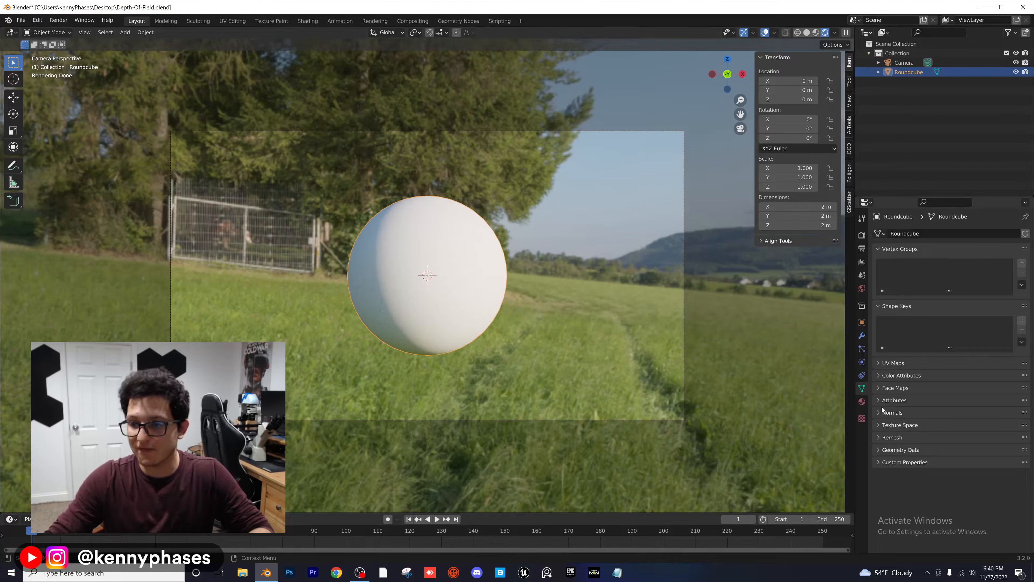
click(862, 401)
click(944, 276)
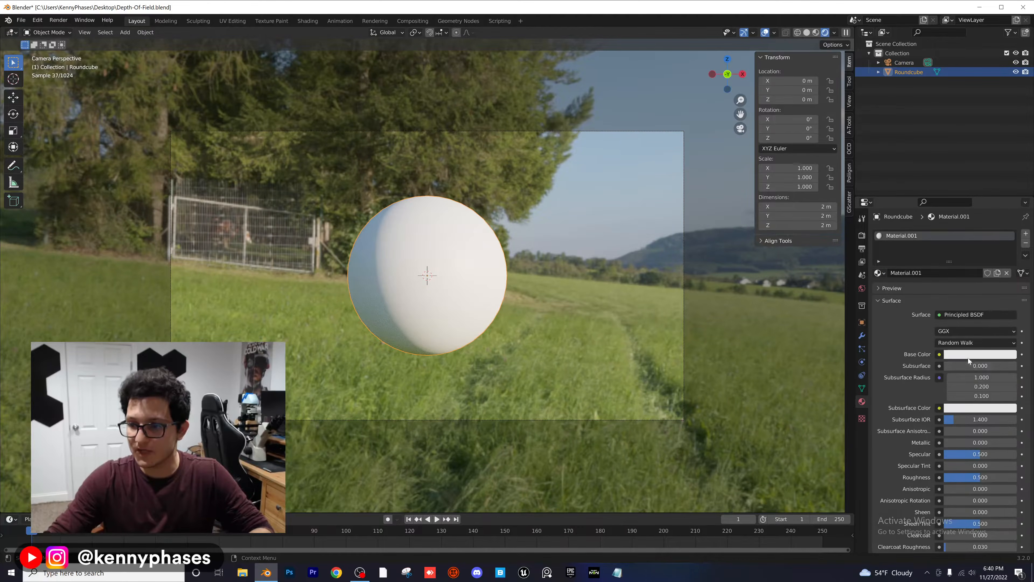
drag(951, 442, 1014, 443)
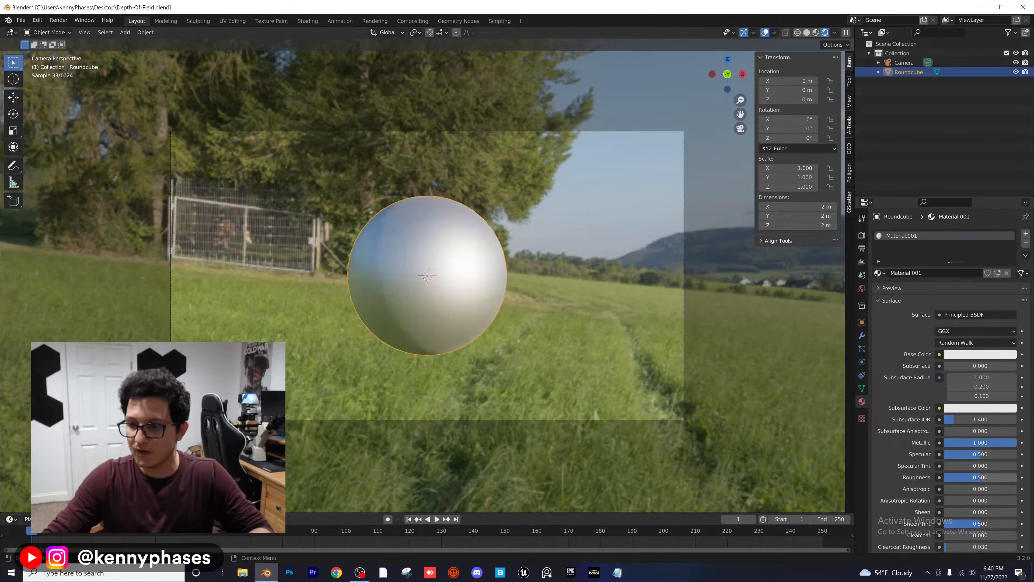
drag(981, 477, 957, 477)
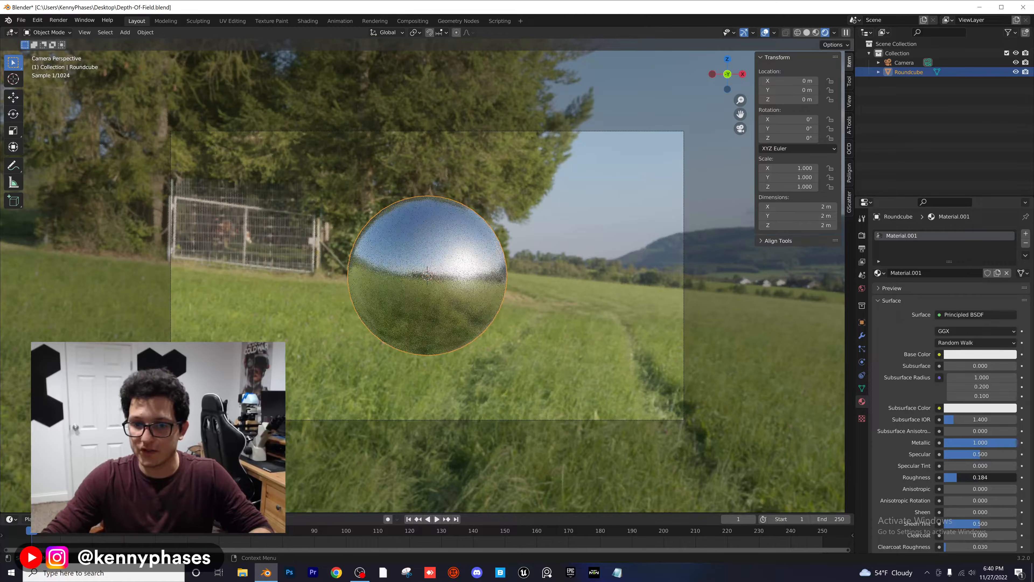
Step: Set the camera's depth of field F-Stop to 0.1
click(904, 63)
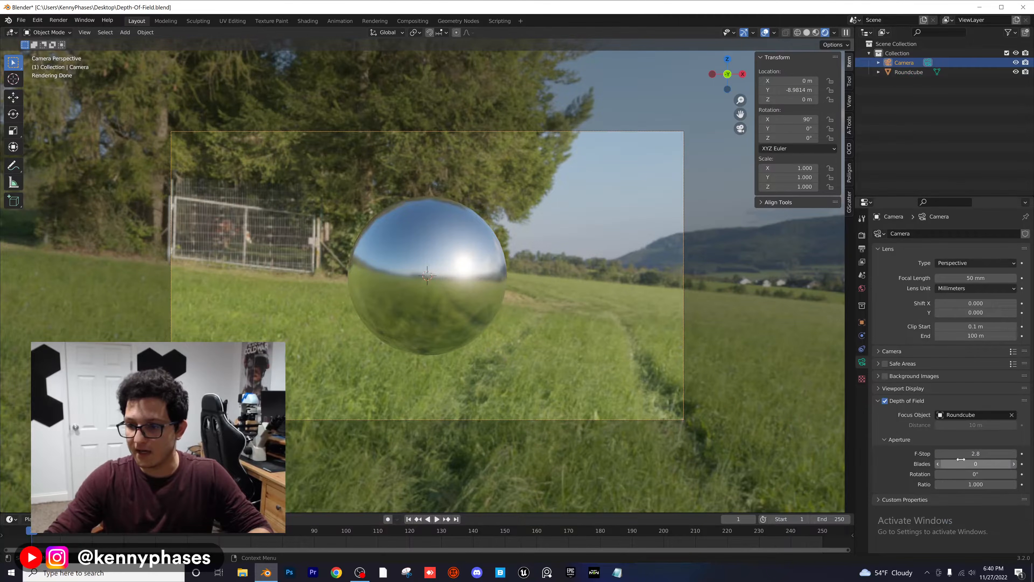
click(974, 454)
key(BackSpace)
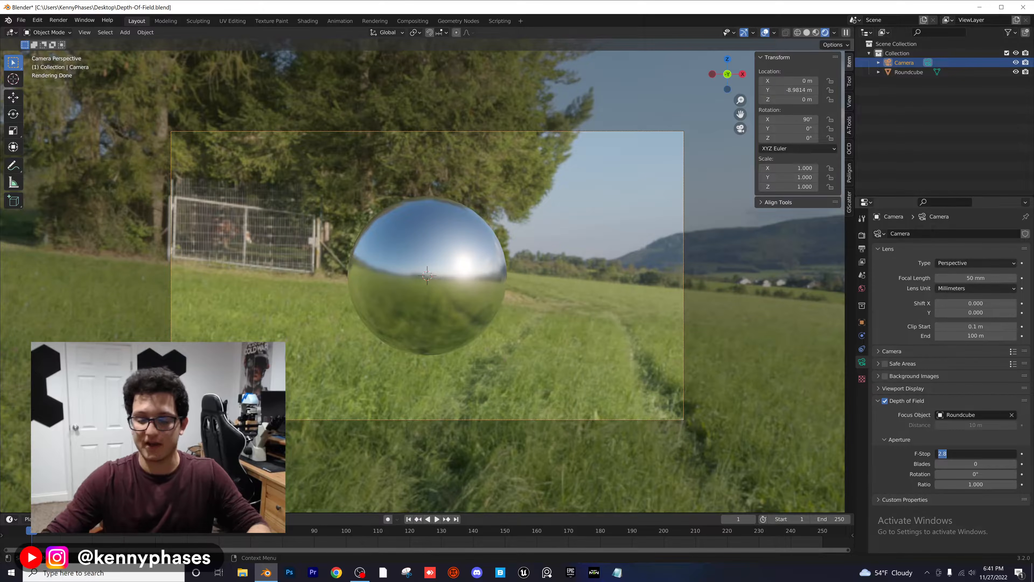
text(.1)
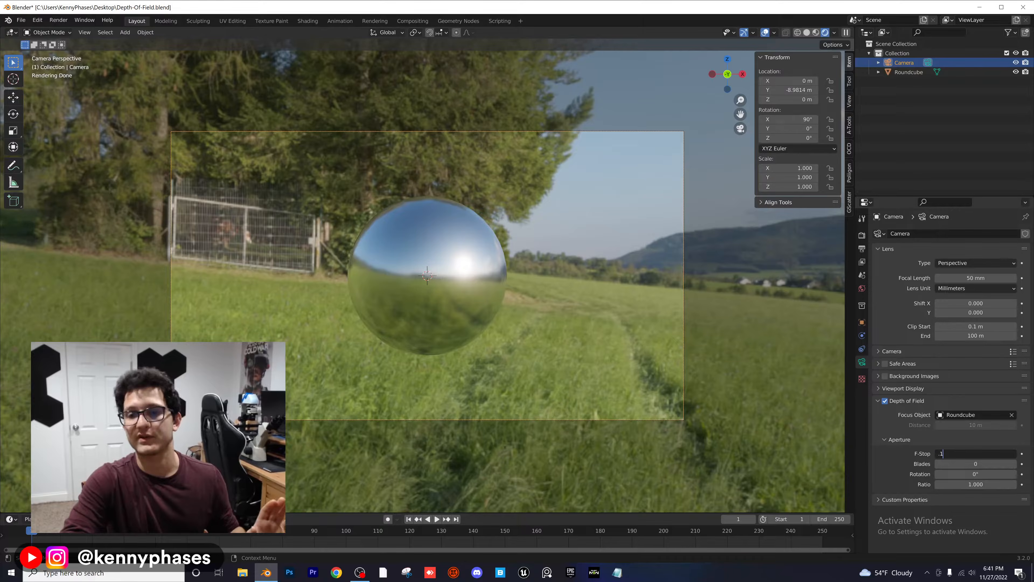
key(Return)
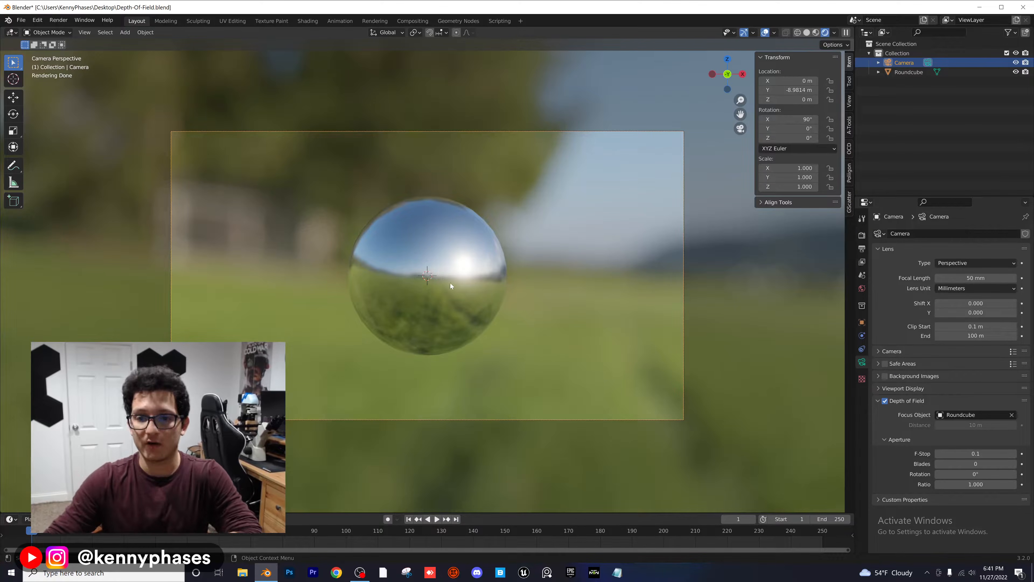
Step: Set the camera's focal length to 85 mm and move it back along Y to about -10.34 m
click(958, 277)
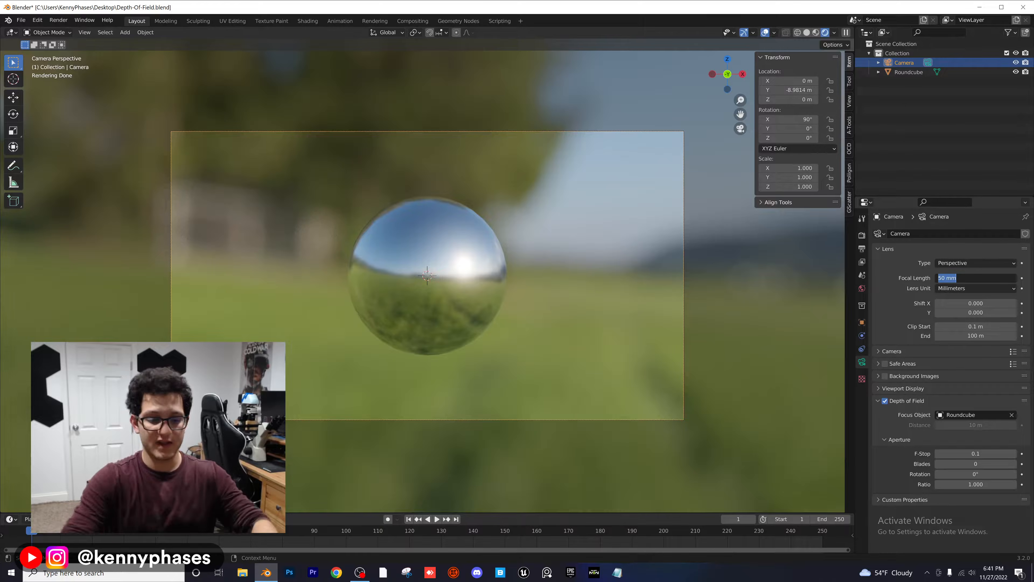
text(85)
key(Return)
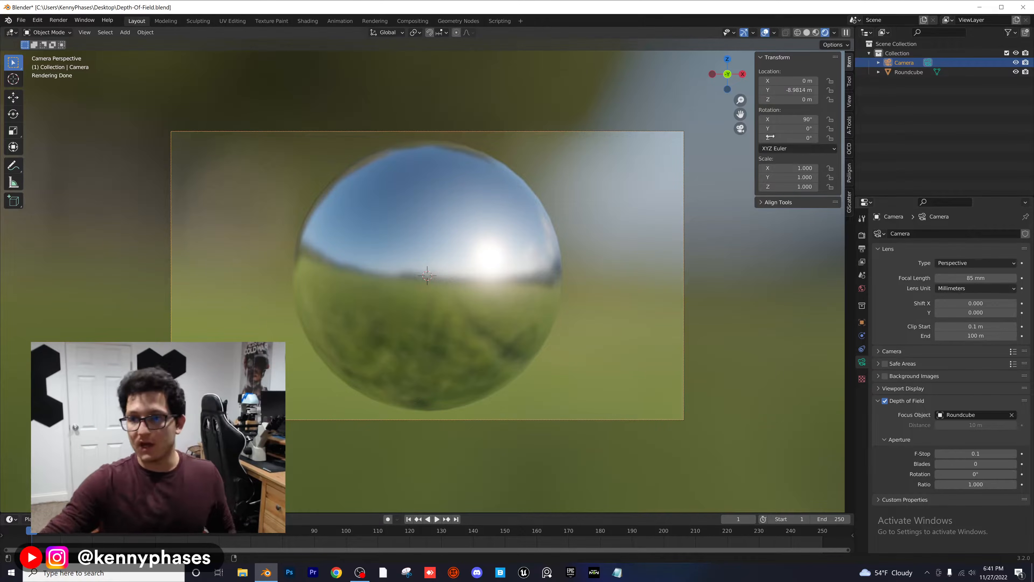
drag(792, 90, 767, 90)
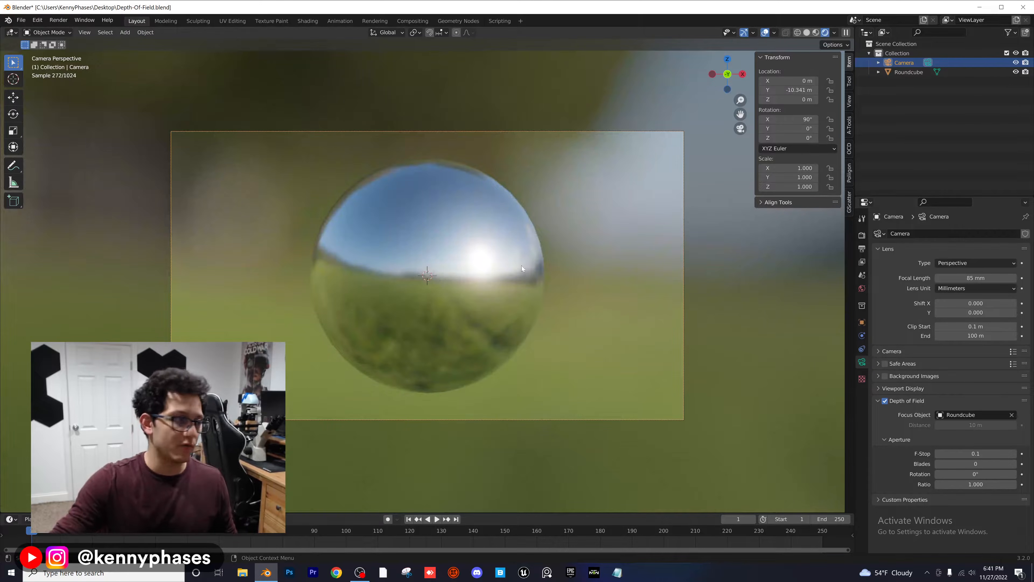
Step: Reduce the sphere material's Roughness to 0.000 for a mirror-like surface
click(418, 220)
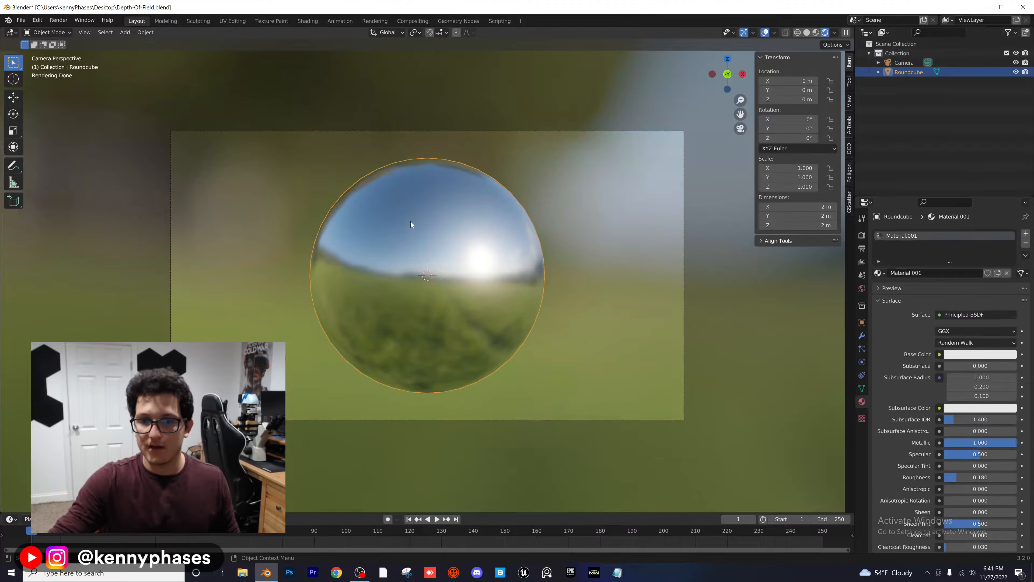
drag(966, 478, 946, 478)
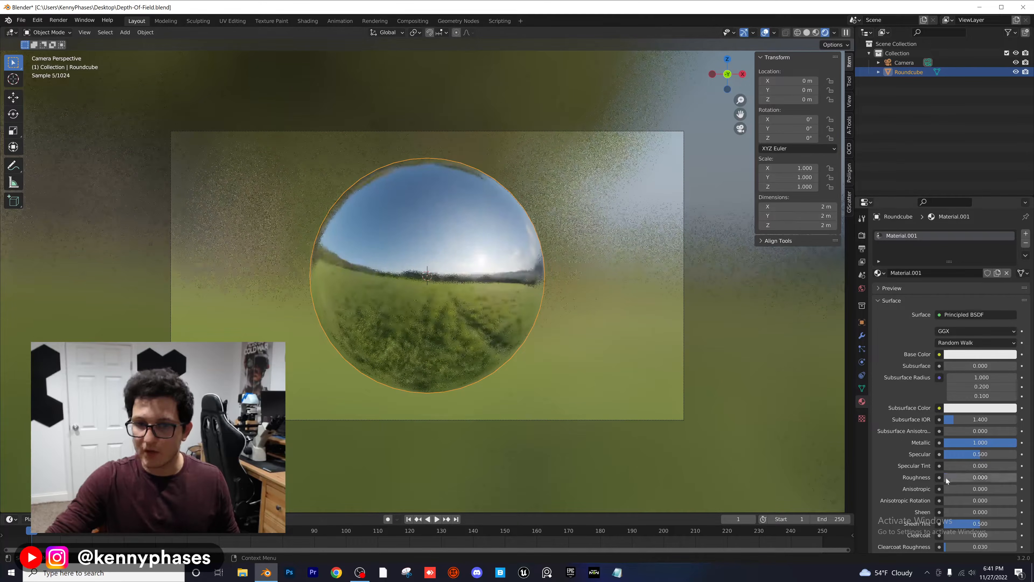
scroll(598, 422, up, 1)
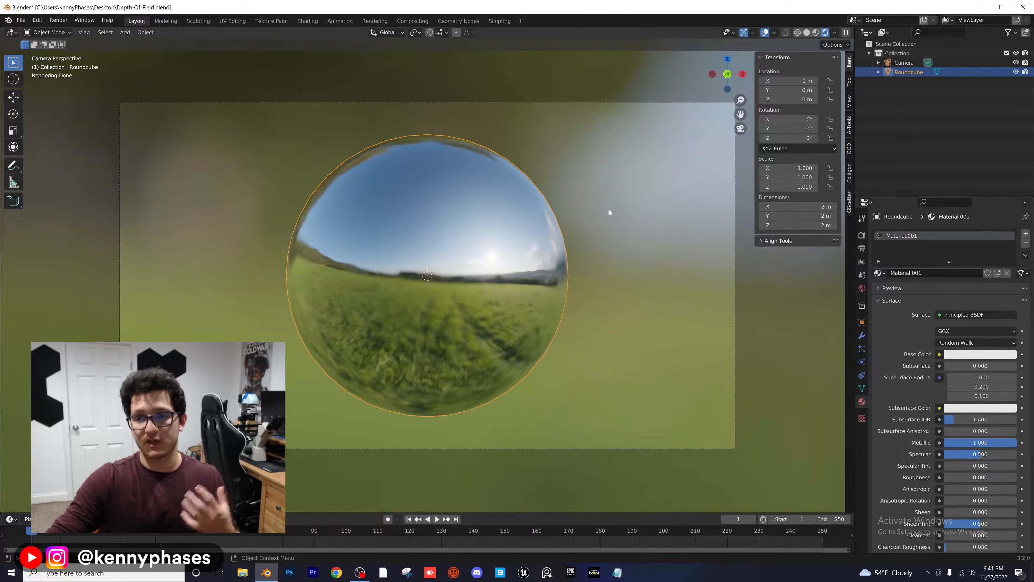
Step: Show the viewport in Material Preview shading and raise the camera's F-Stop to 1.4
click(816, 32)
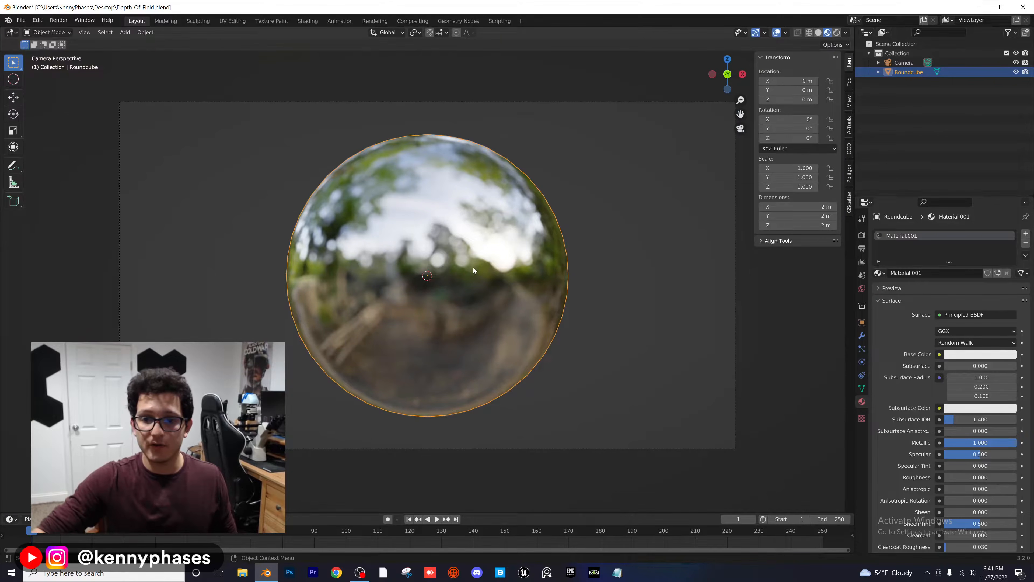
scroll(485, 244, up, 1)
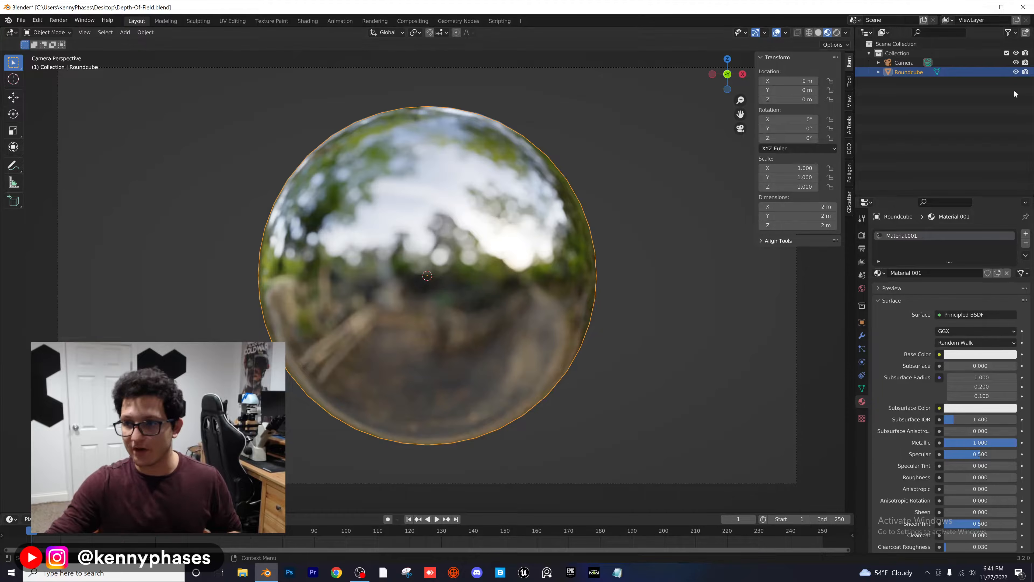
click(904, 62)
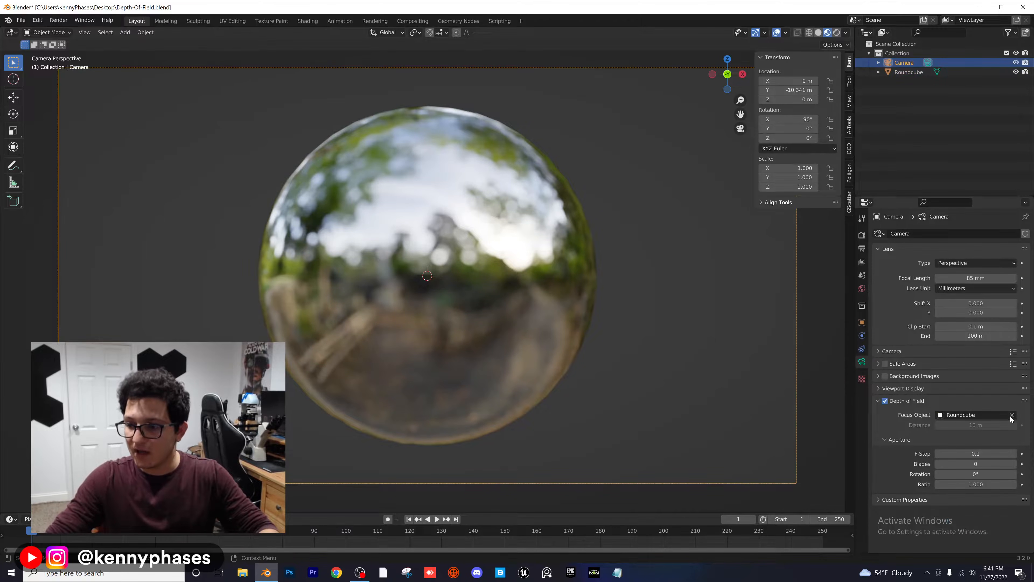
drag(973, 454, 997, 454)
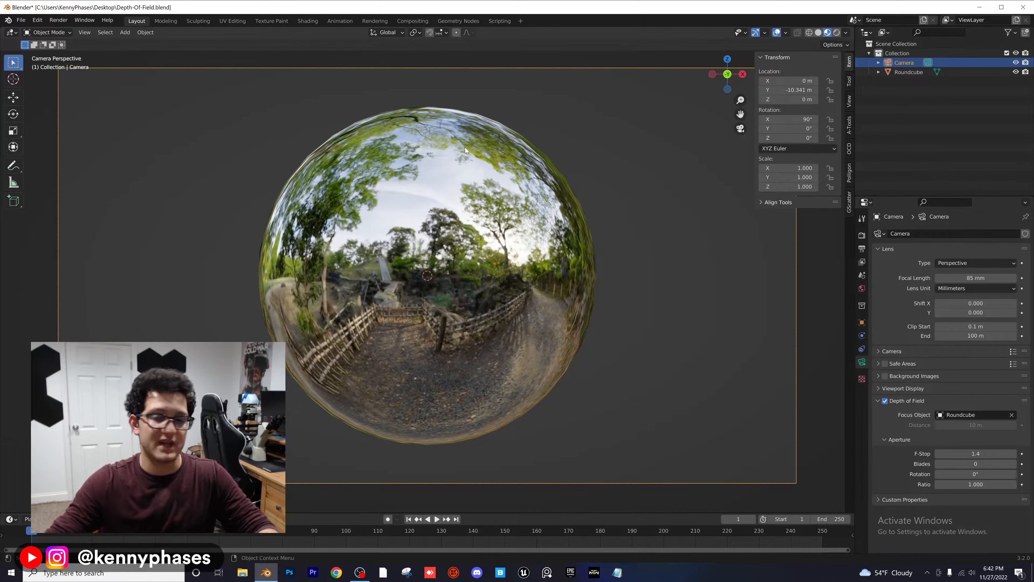
Step: Return the viewport to rendered shading and lower the camera's F-Stop to 0.4
click(837, 32)
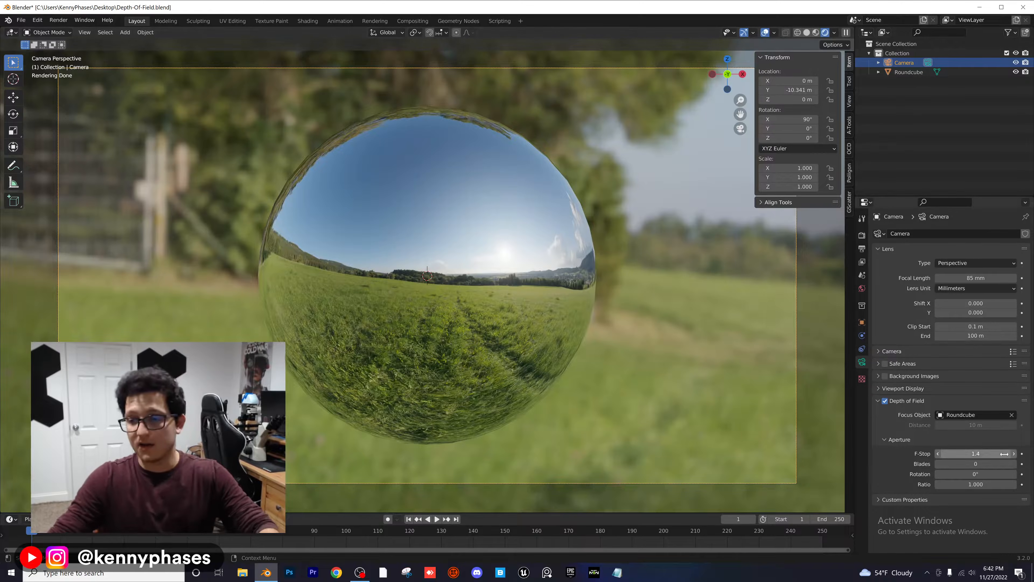
drag(1004, 454, 994, 454)
drag(976, 454, 958, 454)
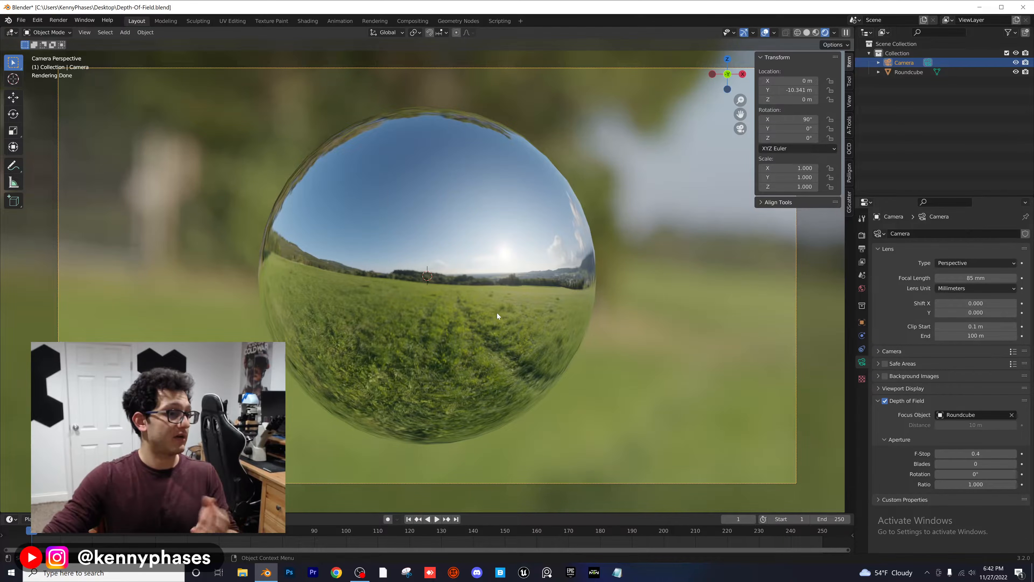
scroll(497, 314, down, 3)
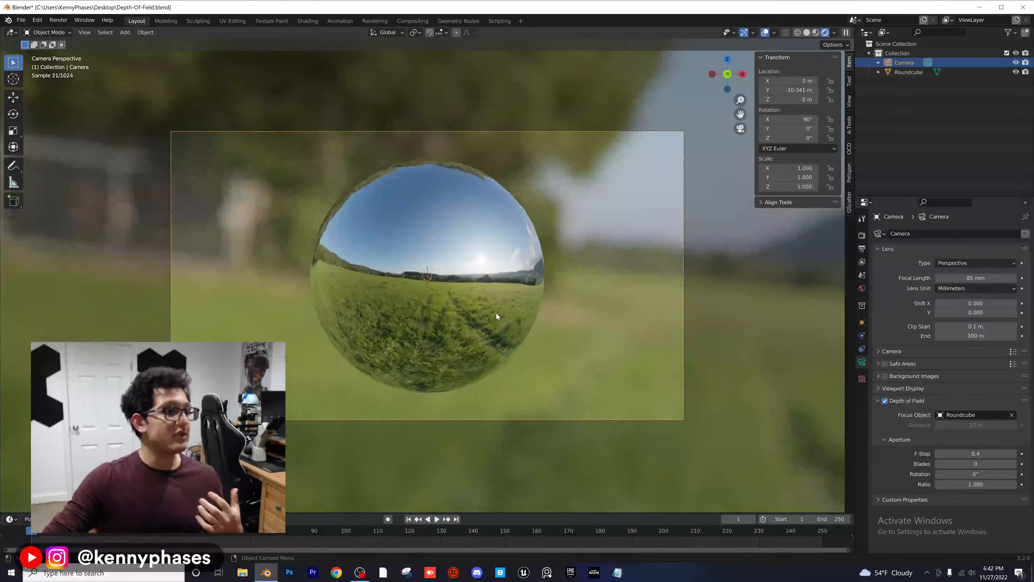
scroll(496, 313, down, 1)
scroll(497, 313, up, 1)
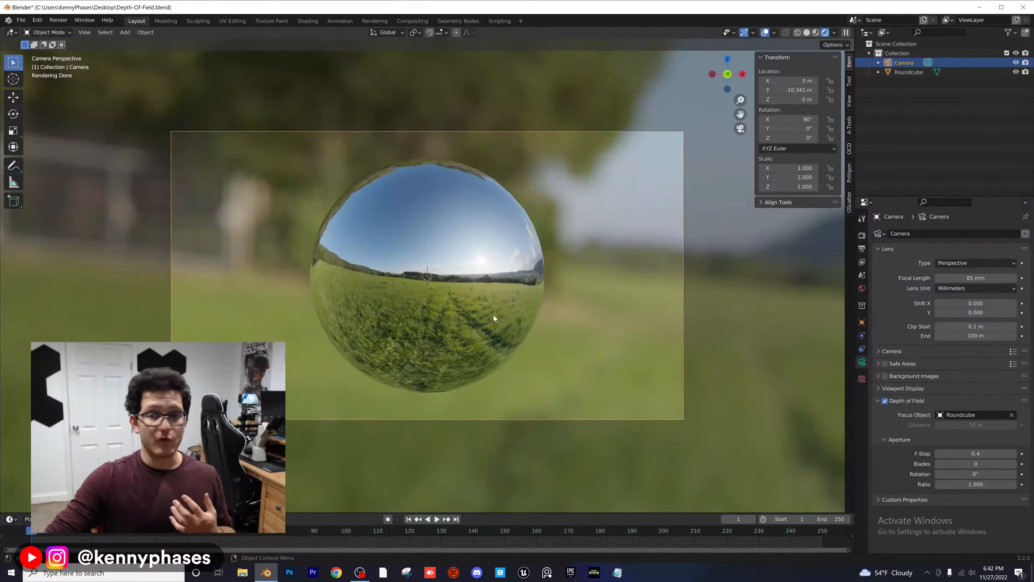
scroll(491, 301, up, 1)
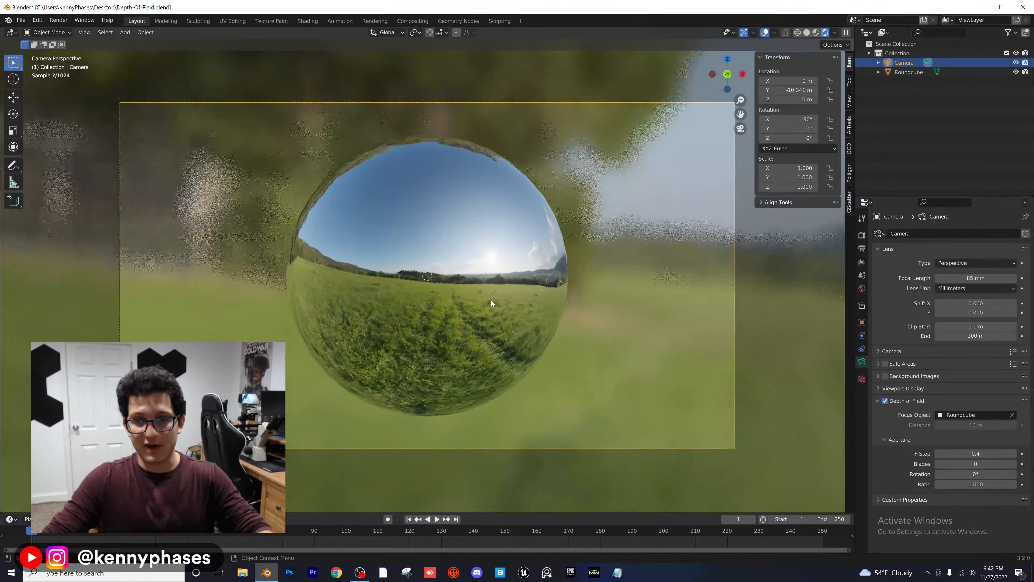
shift+middle_drag(521, 292, 497, 289)
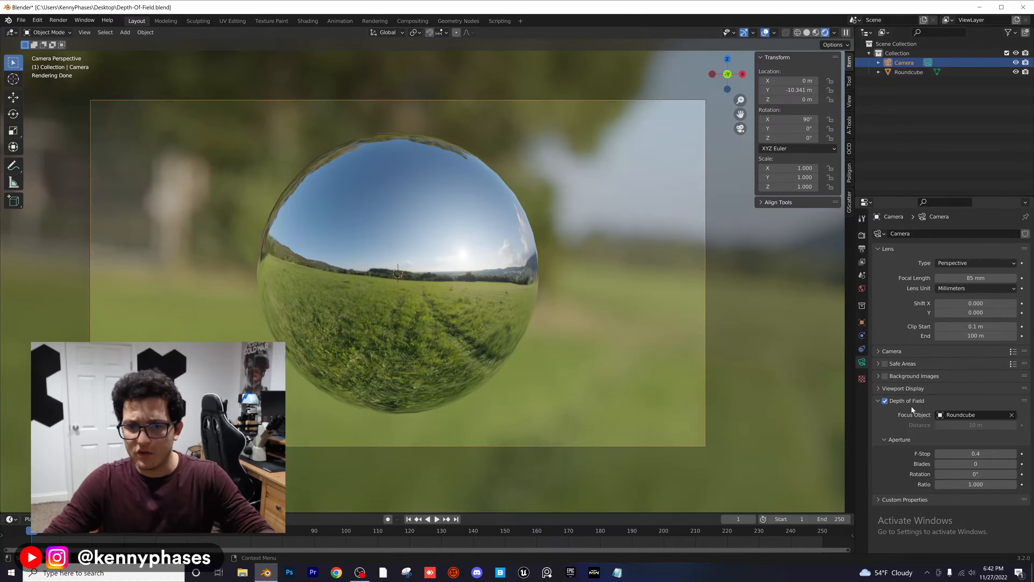
Step: Add a Subdivision Surface modifier to the sphere, set its viewport level to 2, and deselect the sphere
click(390, 189)
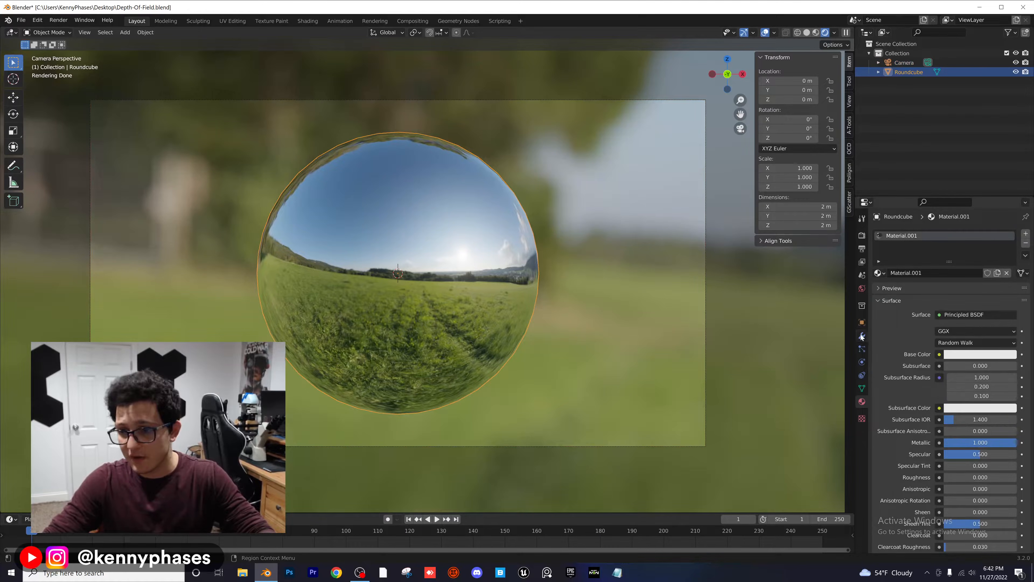
click(862, 336)
click(899, 234)
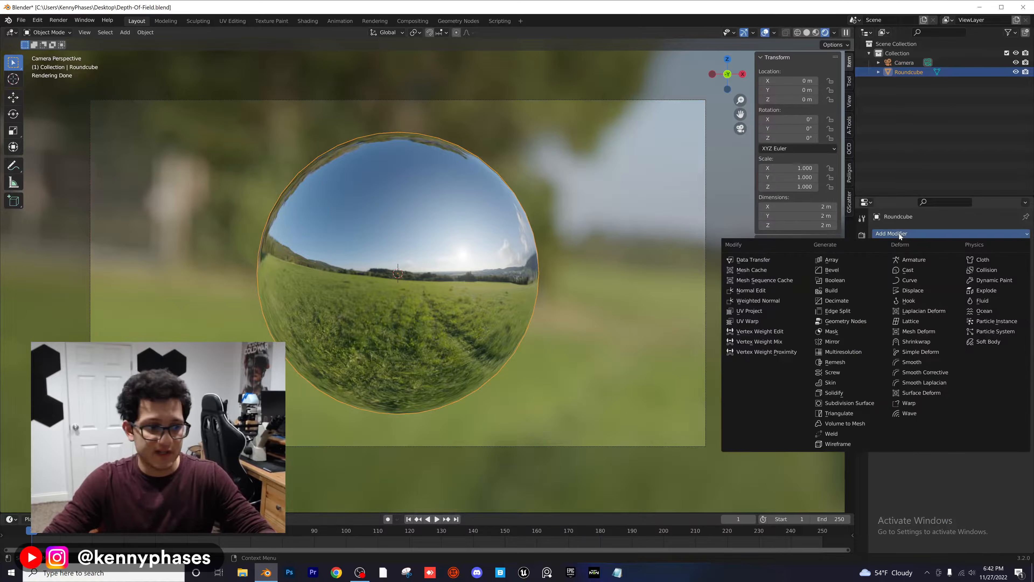
click(874, 402)
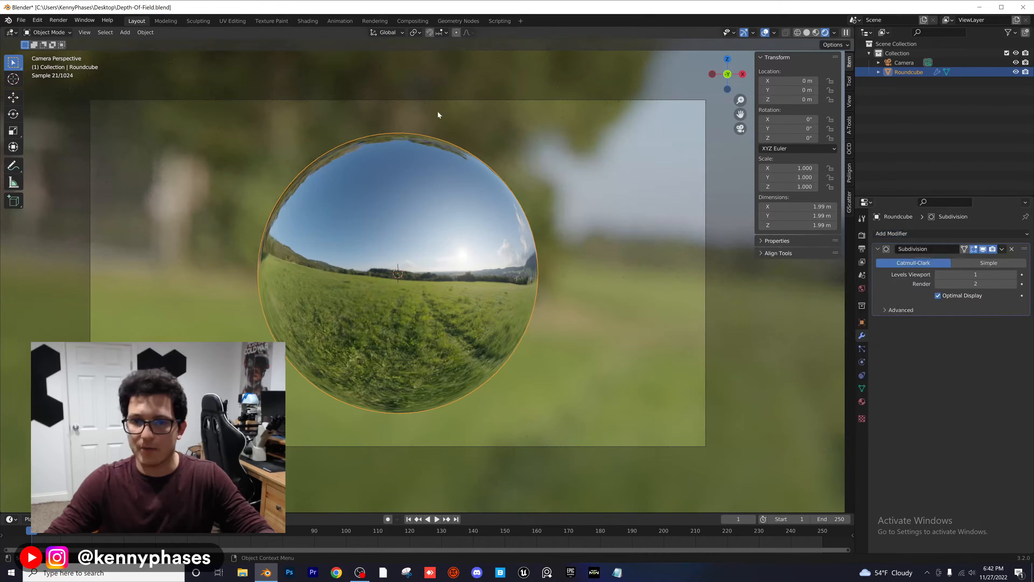
scroll(438, 114, up, 3)
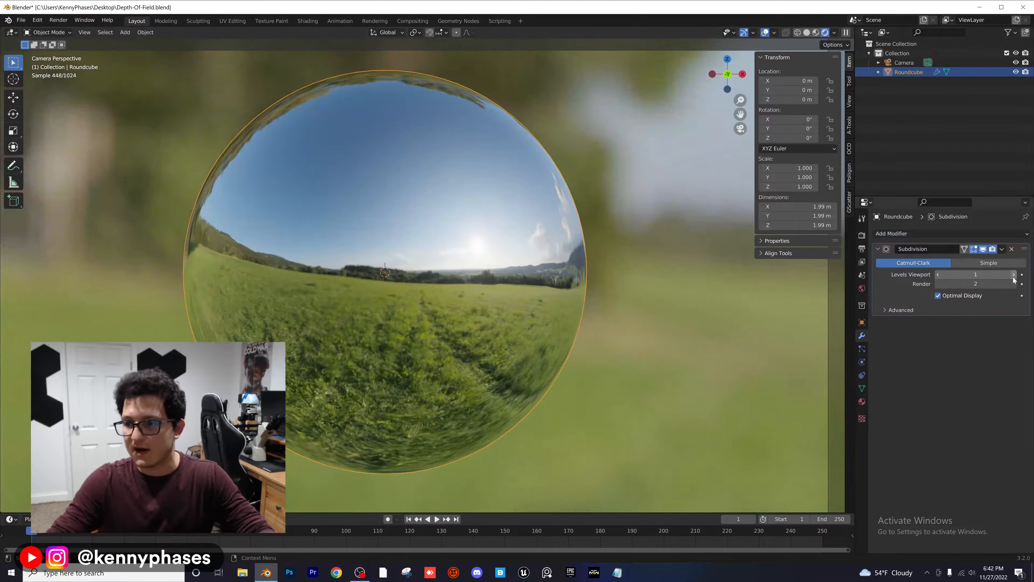
click(1013, 276)
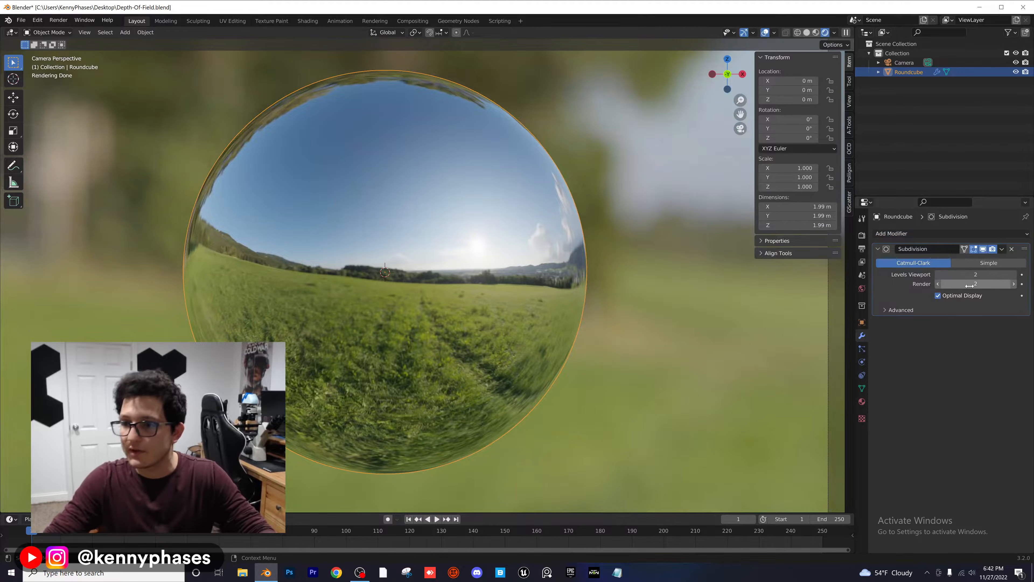
scroll(481, 227, down, 2)
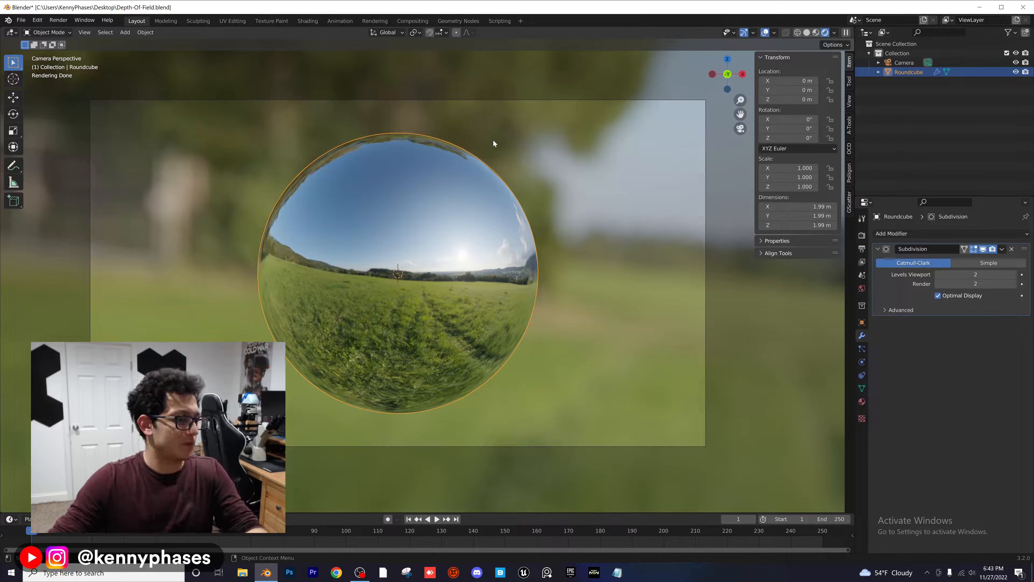
click(617, 211)
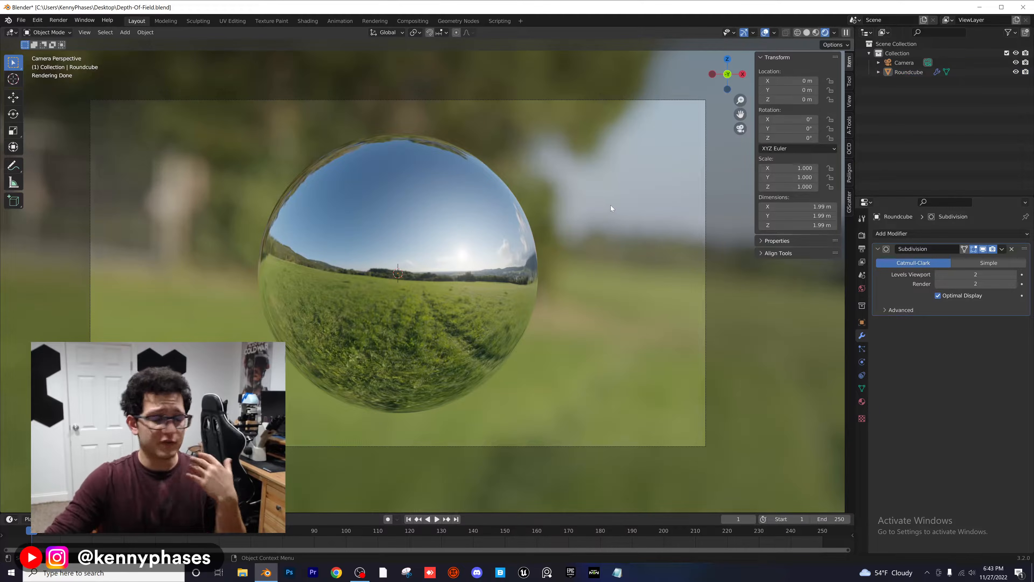
Step: Duplicate the sphere, scale the copy to about 0.233 and place it just beside the upper right of the original
click(454, 238)
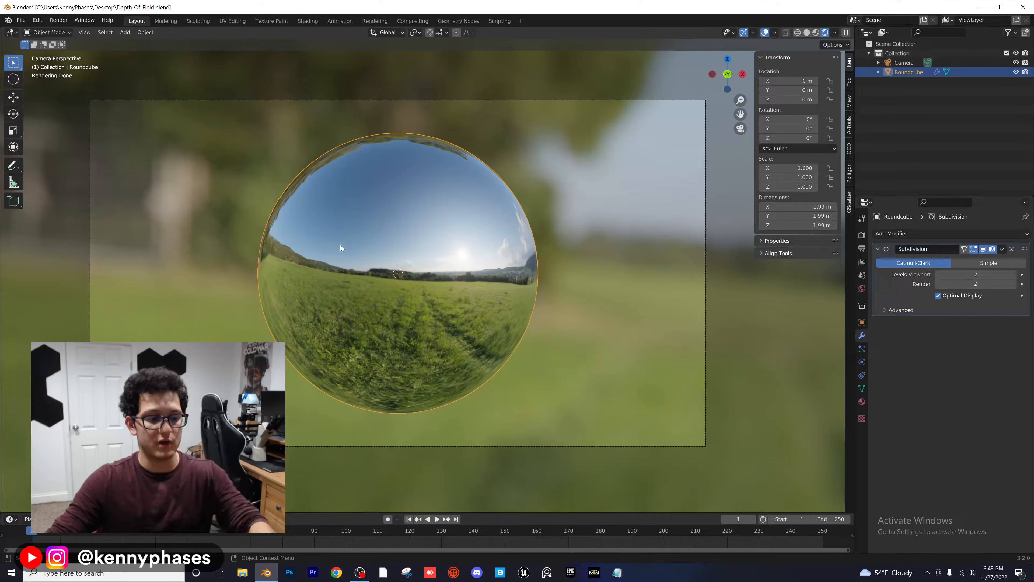
key(shift+d)
click(565, 183)
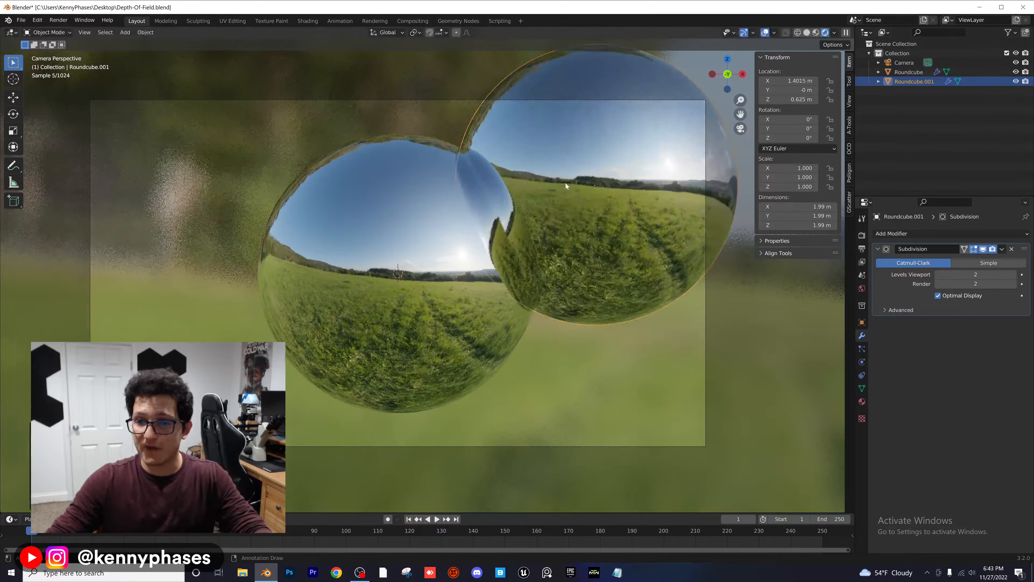
key(s)
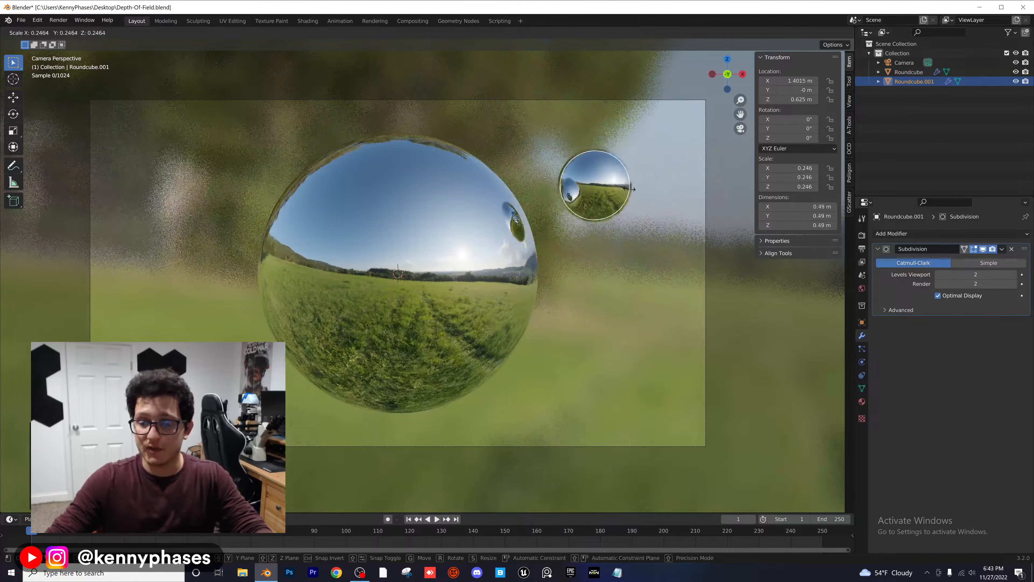
click(637, 197)
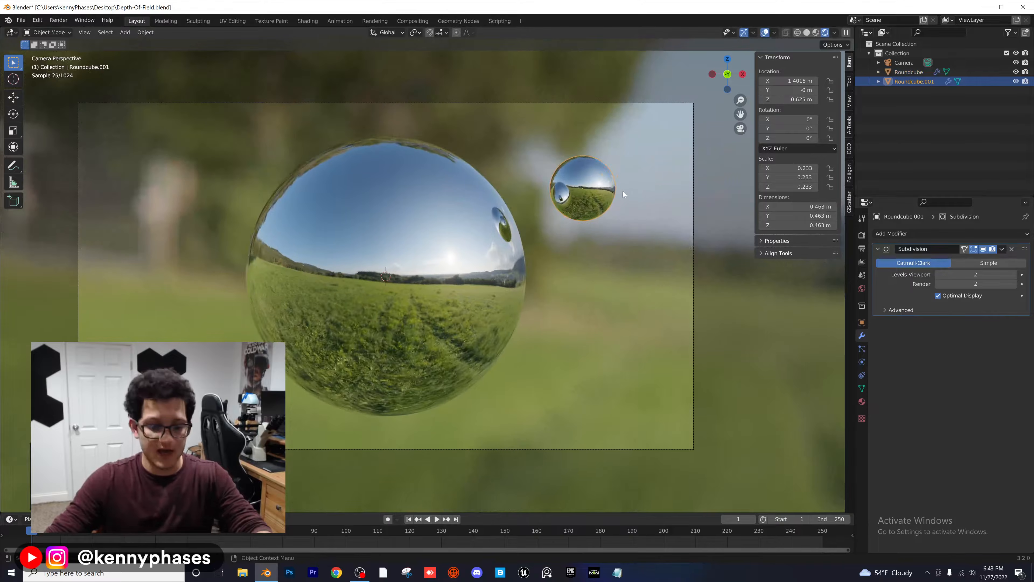
key(g)
click(597, 201)
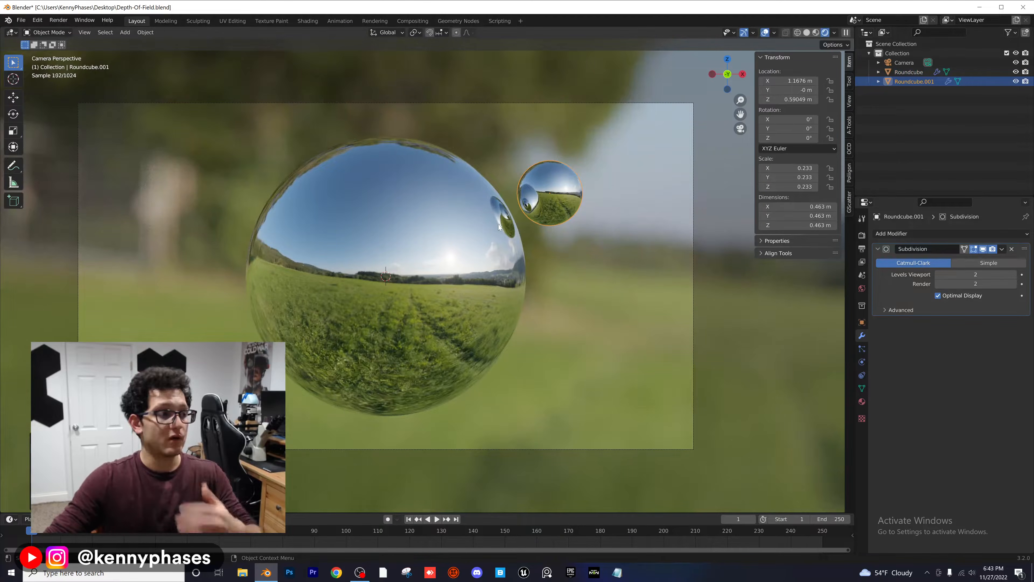
Step: Move the camera to about X 1.08 m, Z 0.54 m so the small sphere sits near the centre of the frame
click(905, 63)
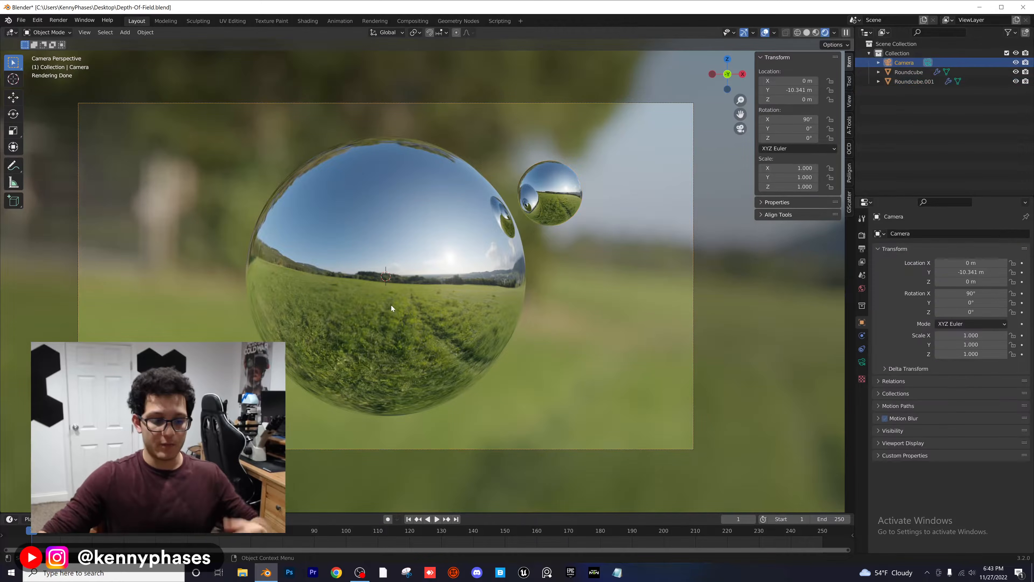
key(g)
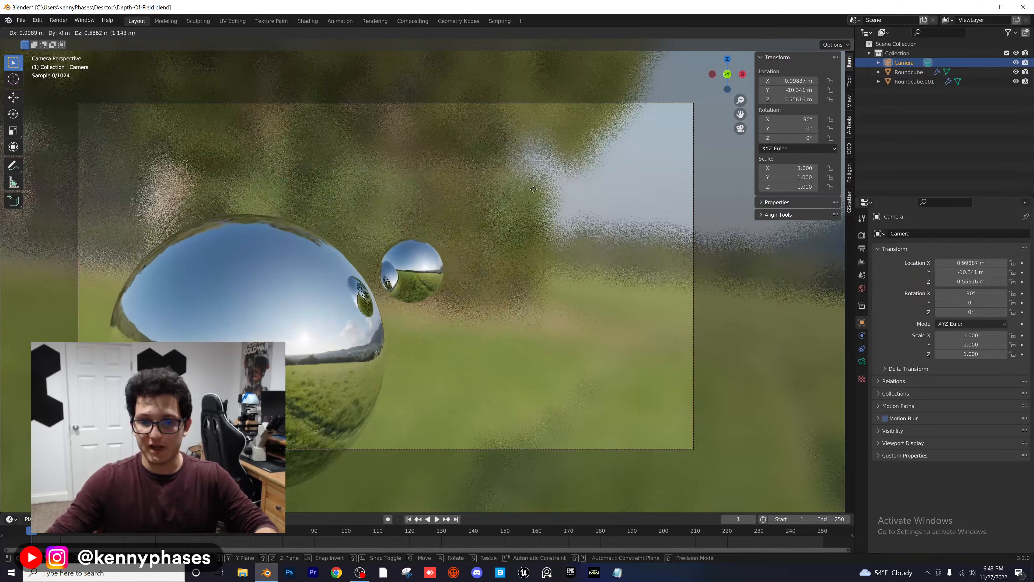
click(546, 191)
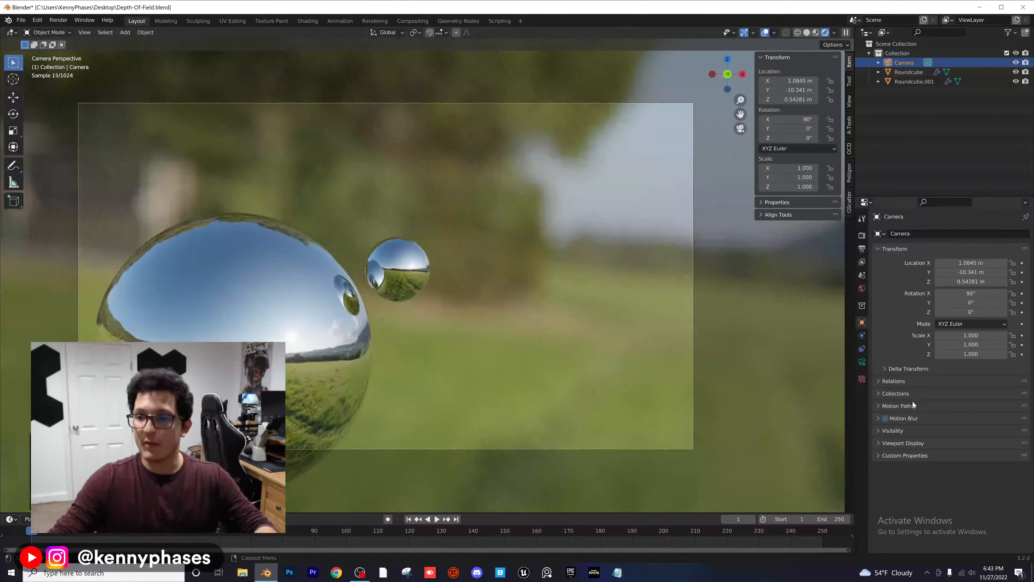
Step: Raise the camera's focal length to 105 mm and on to about 258 mm, and nudge the camera to reframe the small sphere
click(862, 362)
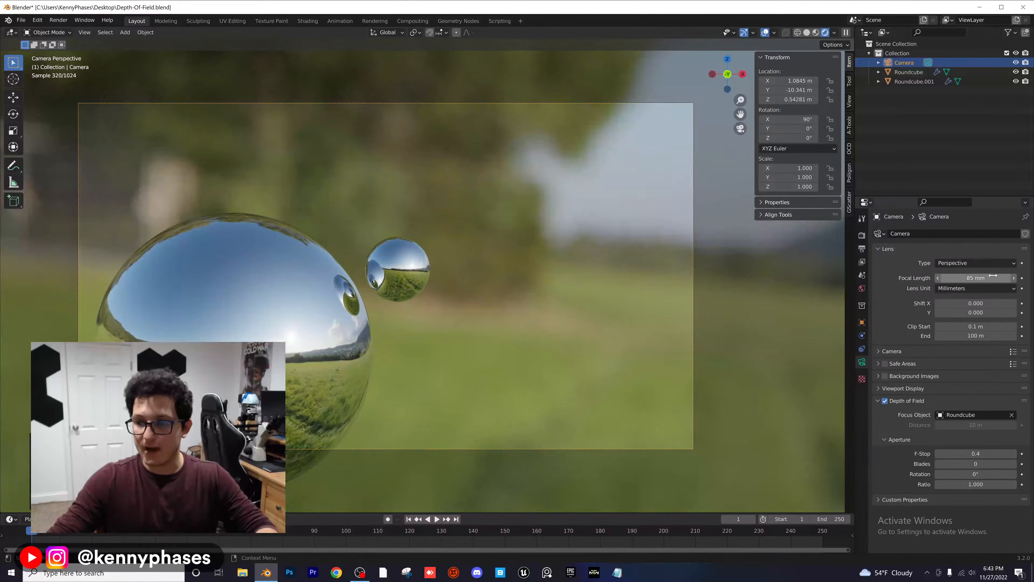
click(969, 277)
text(105)
key(Return)
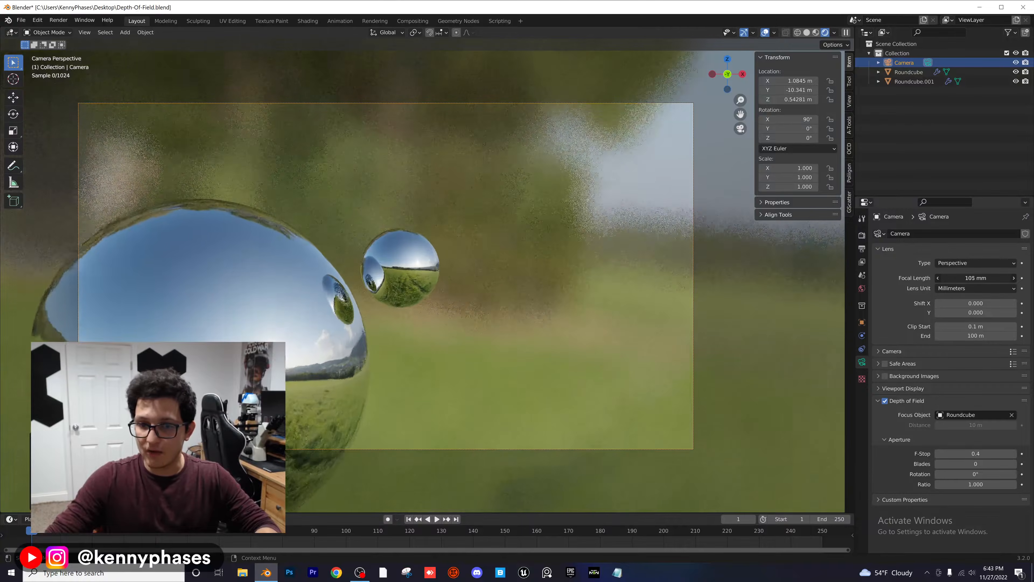
drag(976, 277, 1032, 277)
key(g)
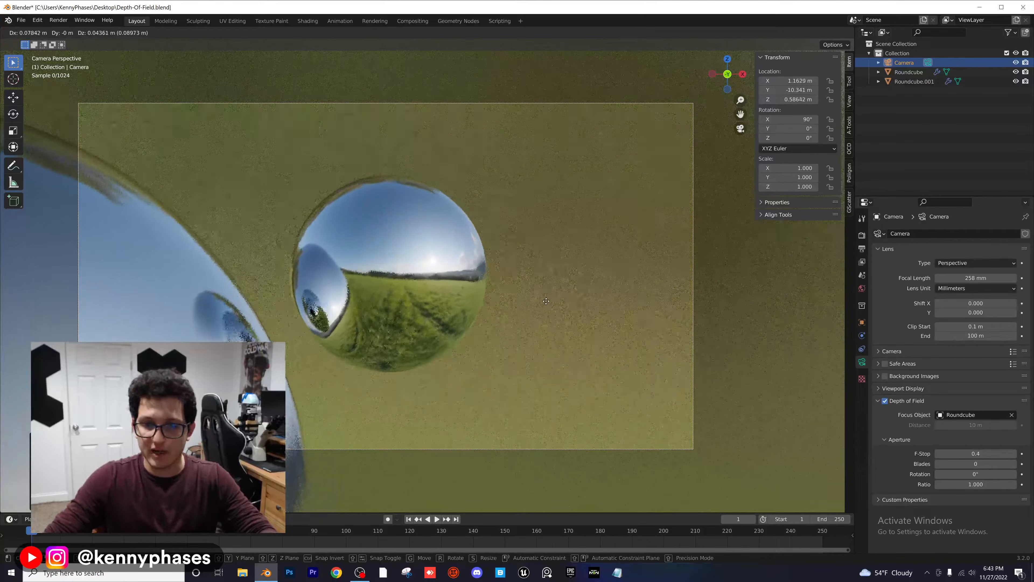
click(546, 305)
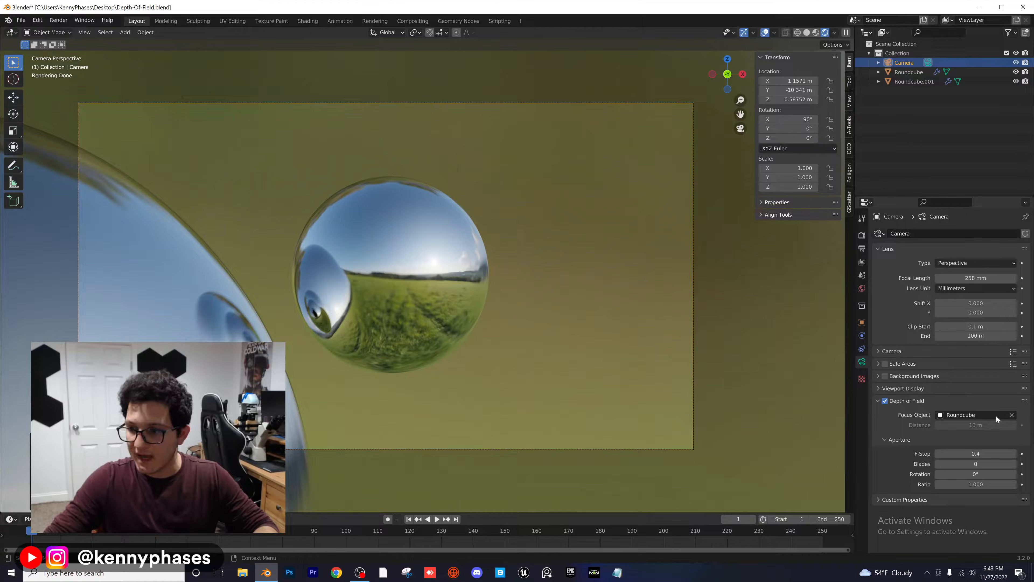
Step: Clear the camera's focus object and fine-tune the focus distance around 10 m to bring the small sphere into focus
click(1011, 415)
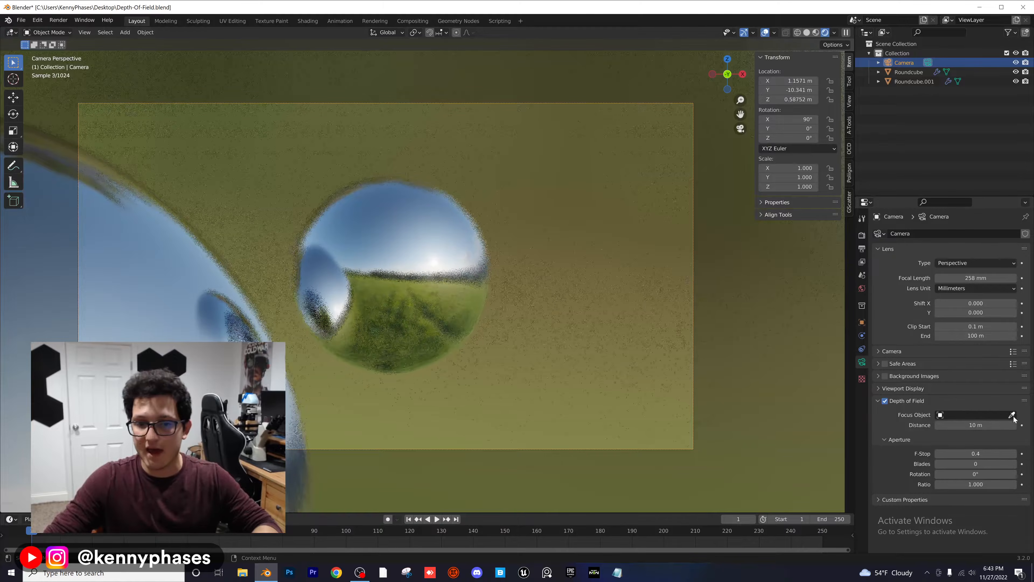
scroll(495, 351, down, 1)
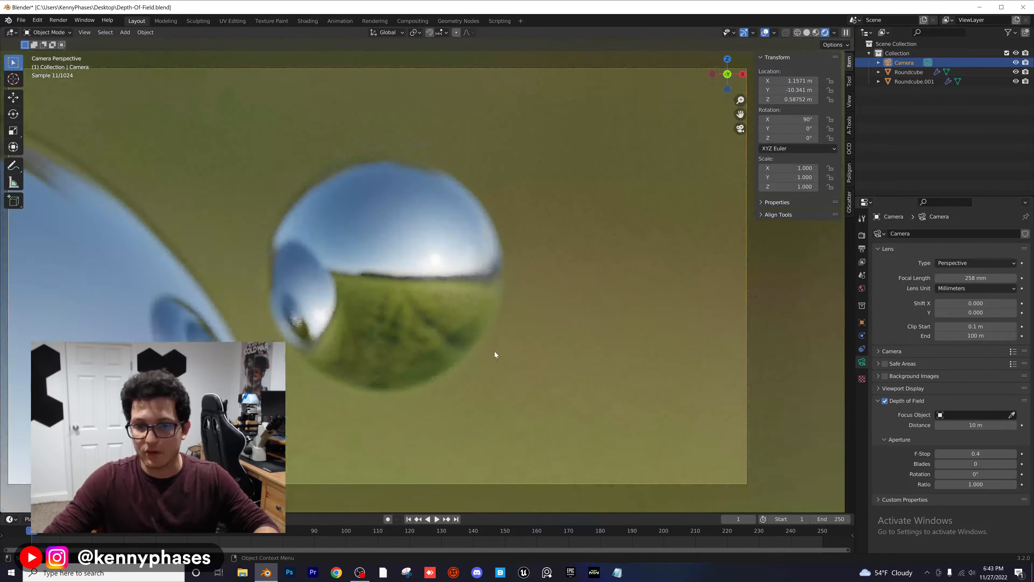
scroll(488, 349, up, 5)
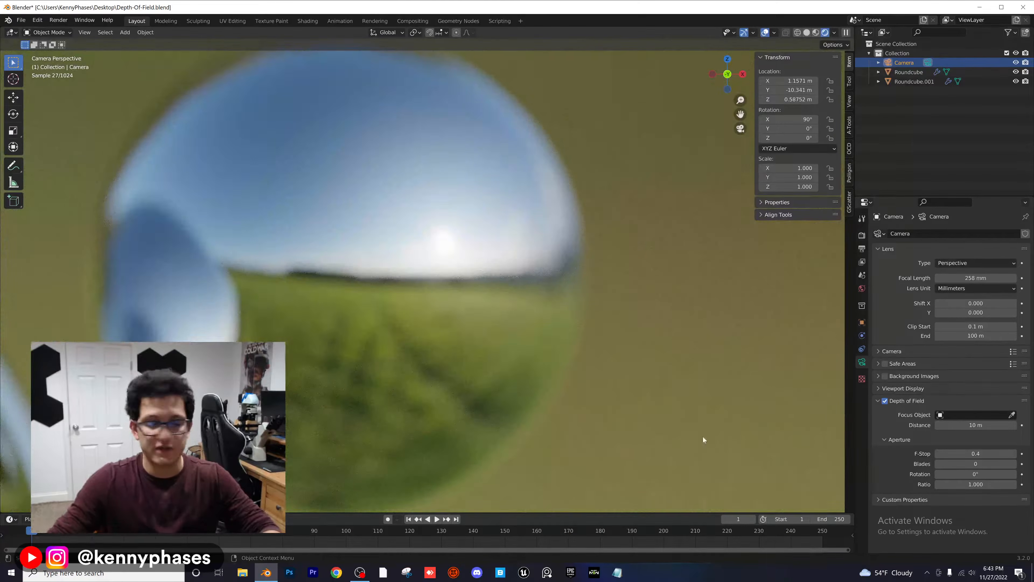
drag(969, 429, 987, 429)
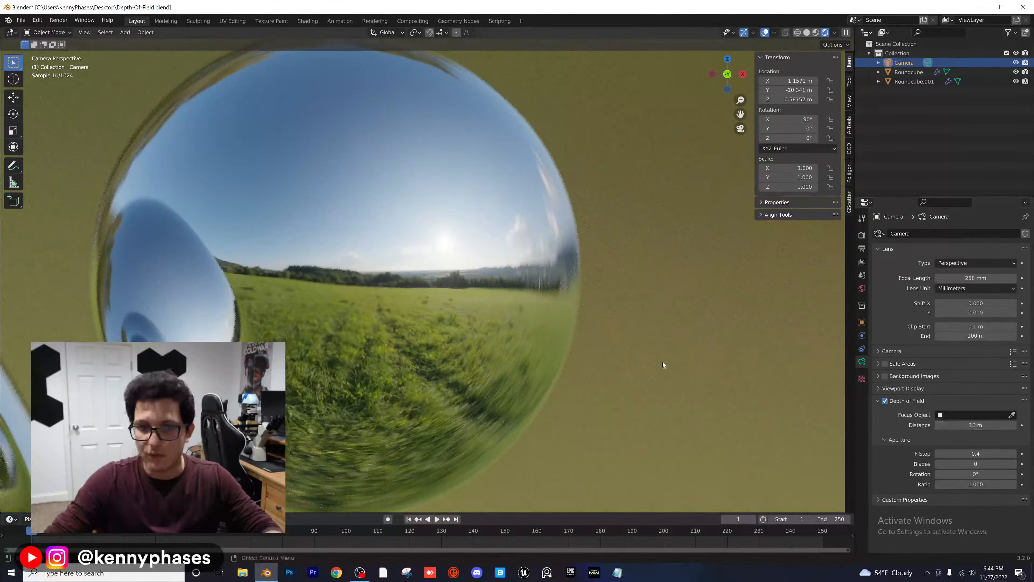
scroll(305, 340, down, 5)
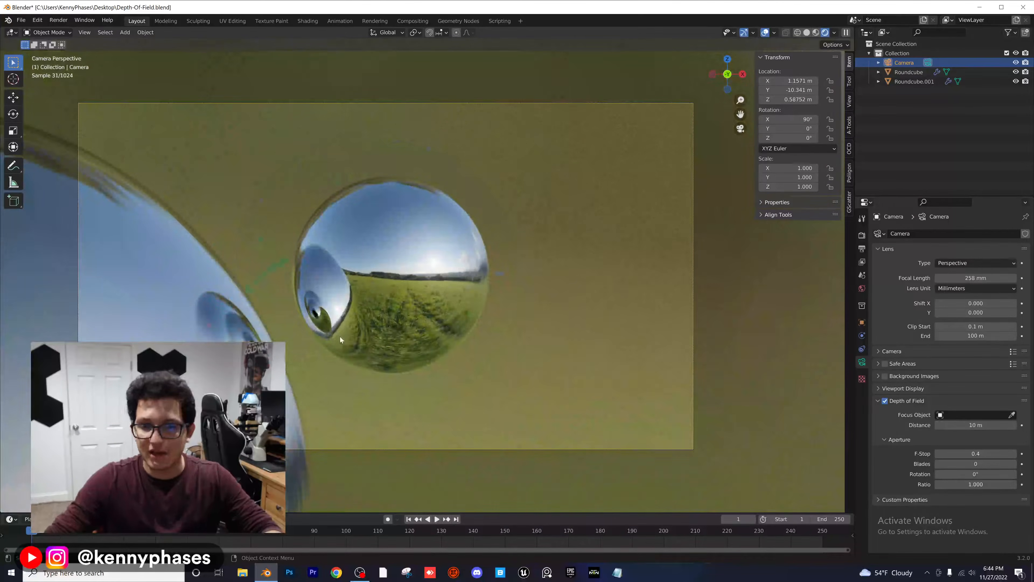
scroll(387, 351, up, 1)
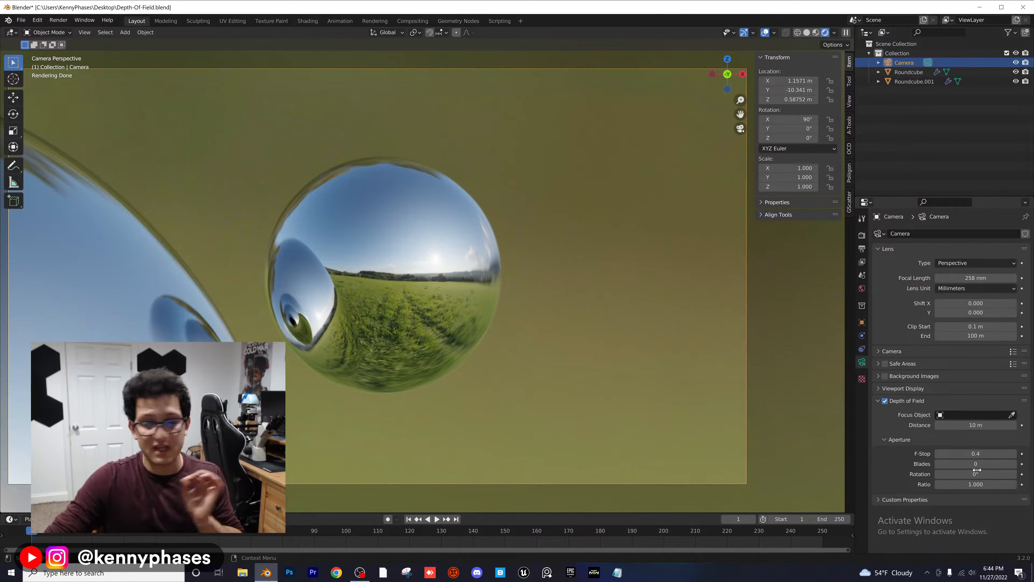
Step: Try camera F-Stop values of 0.2, 0.1 and 0.5 to compare the blur on the small sphere
click(978, 454)
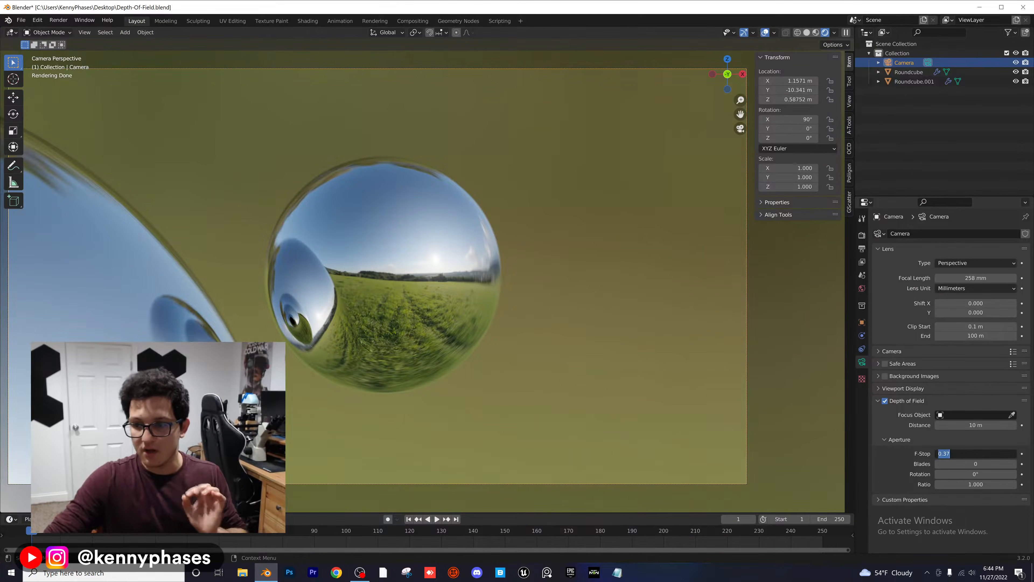
text(0.2)
key(Return)
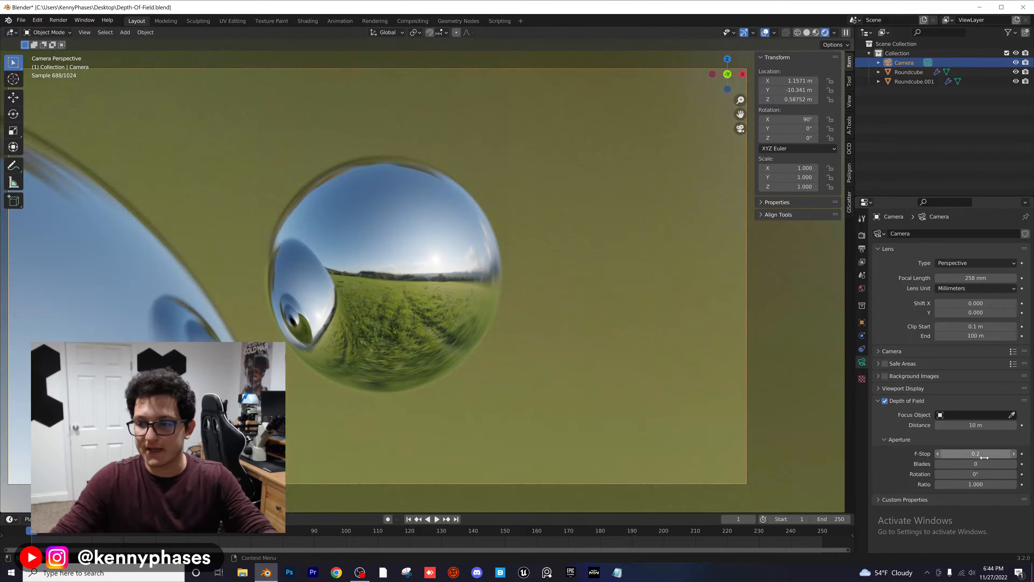
click(977, 454)
text(0.1)
key(Return)
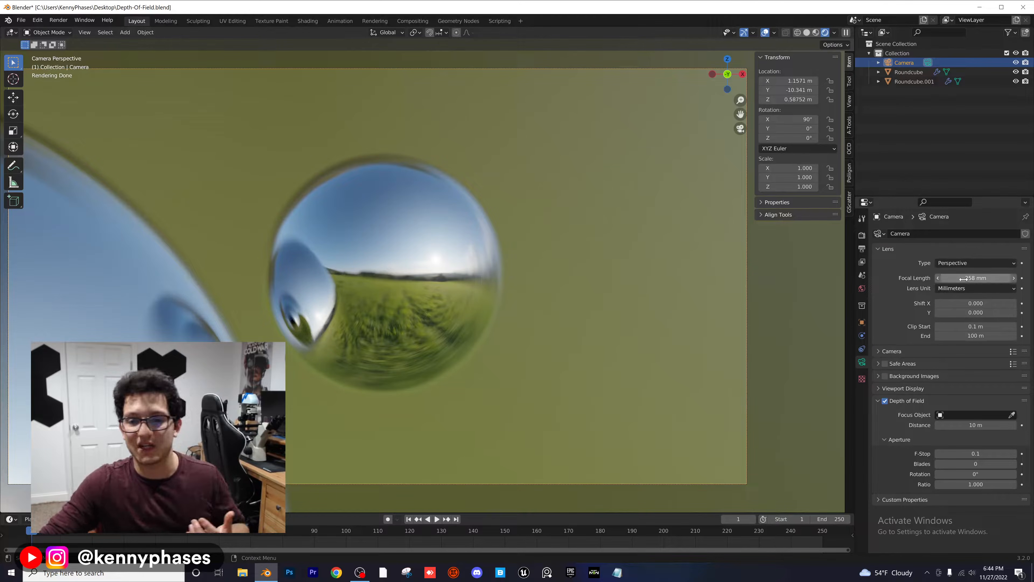
click(978, 452)
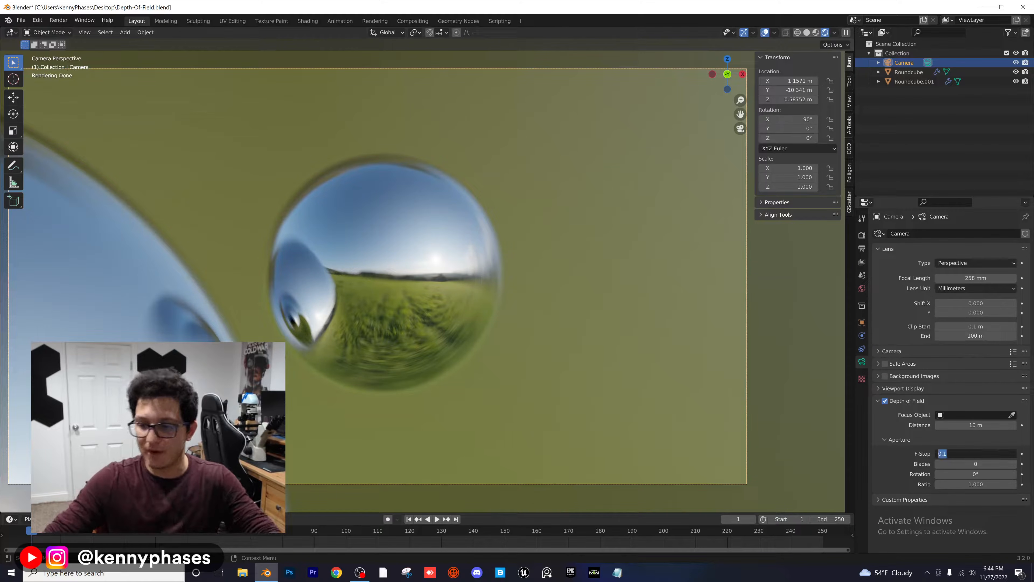
text(0.5)
key(Return)
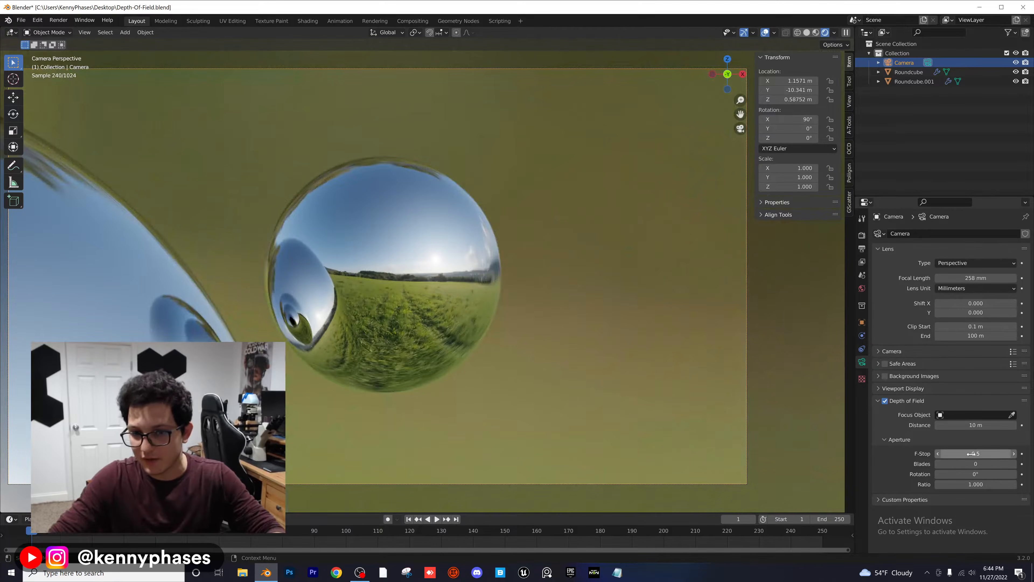
Step: Set the camera's F-Stop to 0.3 and save the file
drag(973, 453, 961, 453)
click(974, 453)
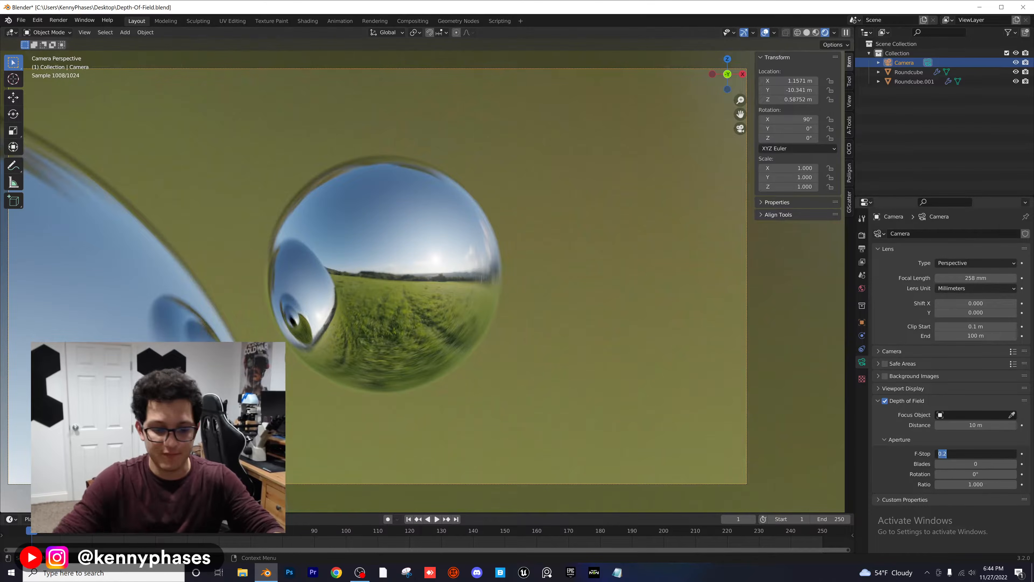
key(BackSpace)
text(0.3)
key(Return)
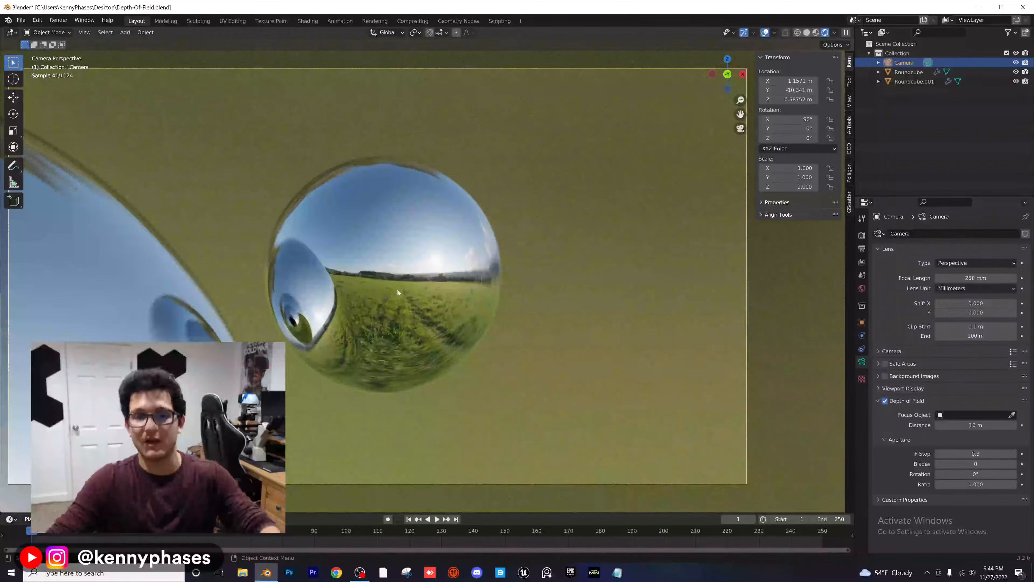
scroll(397, 290, down, 2)
key(ctrl+s)
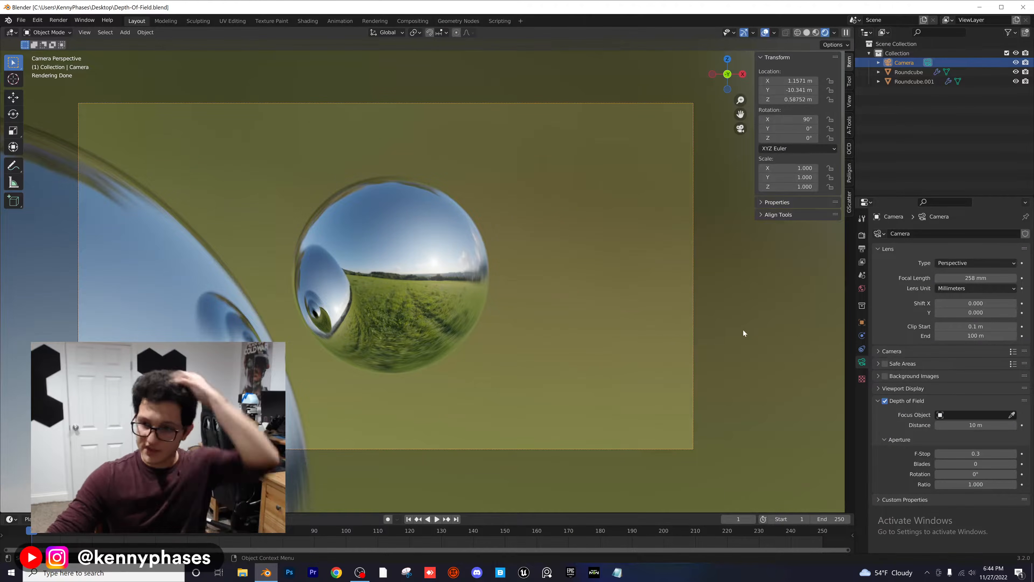
Step: Set the render Max Samples to 150, save the file and expand the render Denoise settings
click(861, 237)
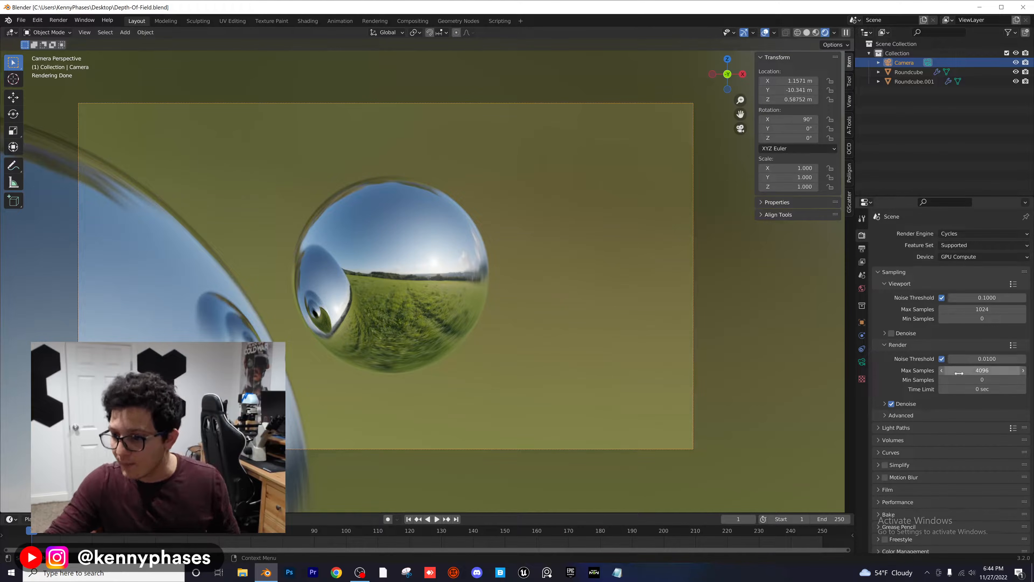
click(968, 371)
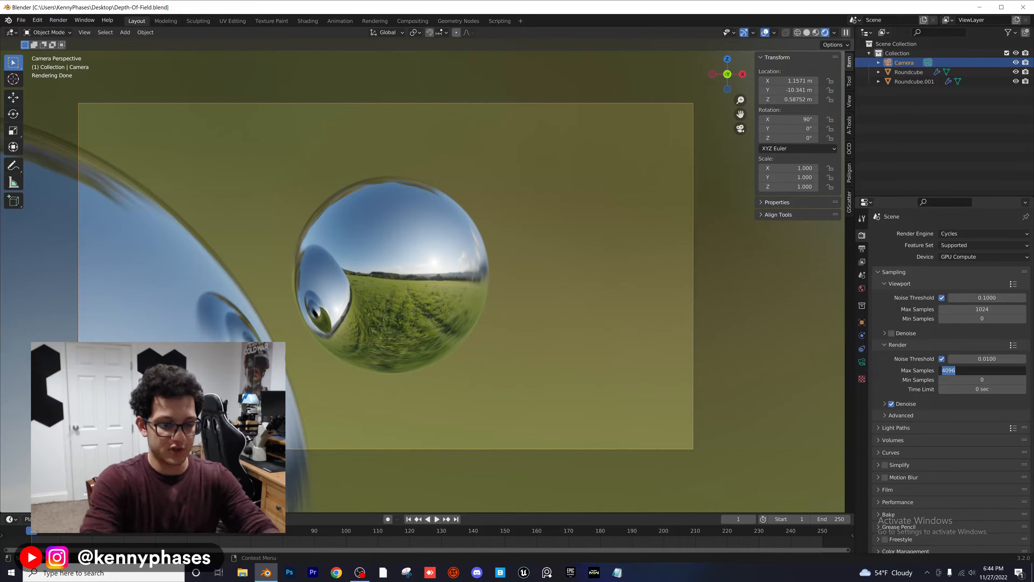
text(150)
key(Return)
key(ctrl+s)
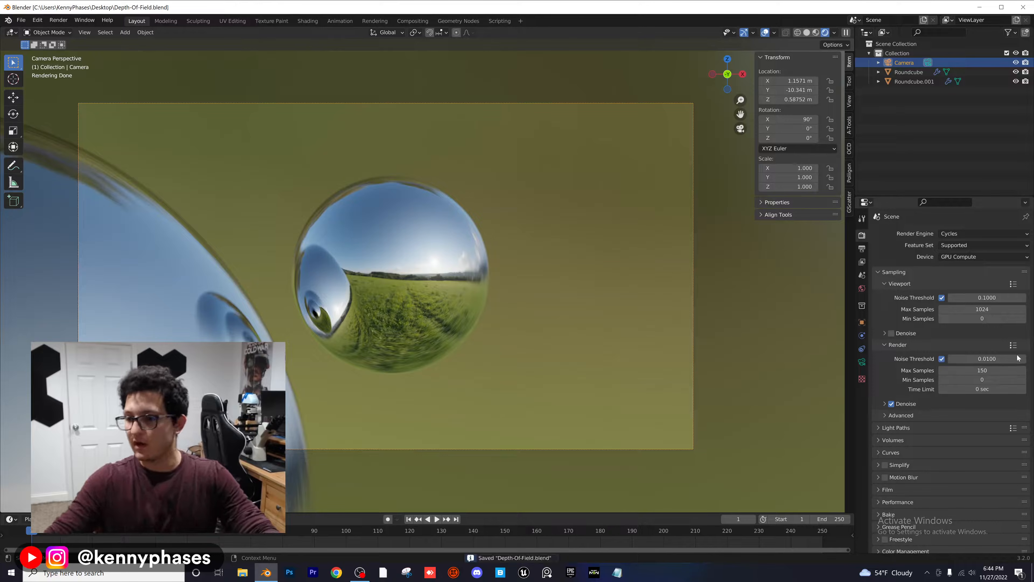
click(905, 404)
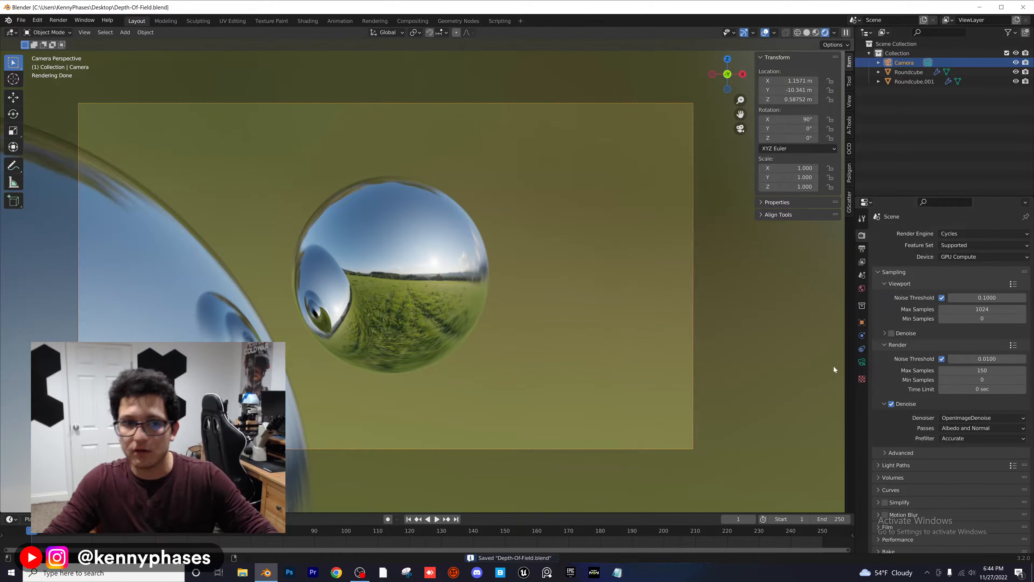
Step: Render the scene as a still image, enlarge the render window to inspect the result, and close it
click(63, 23)
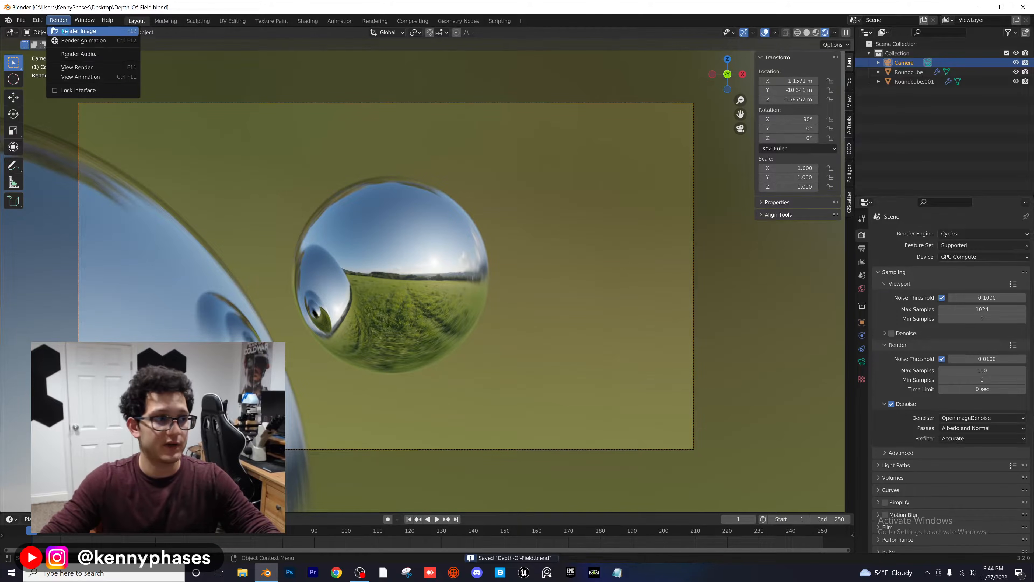
click(69, 31)
drag(366, 12, 475, 98)
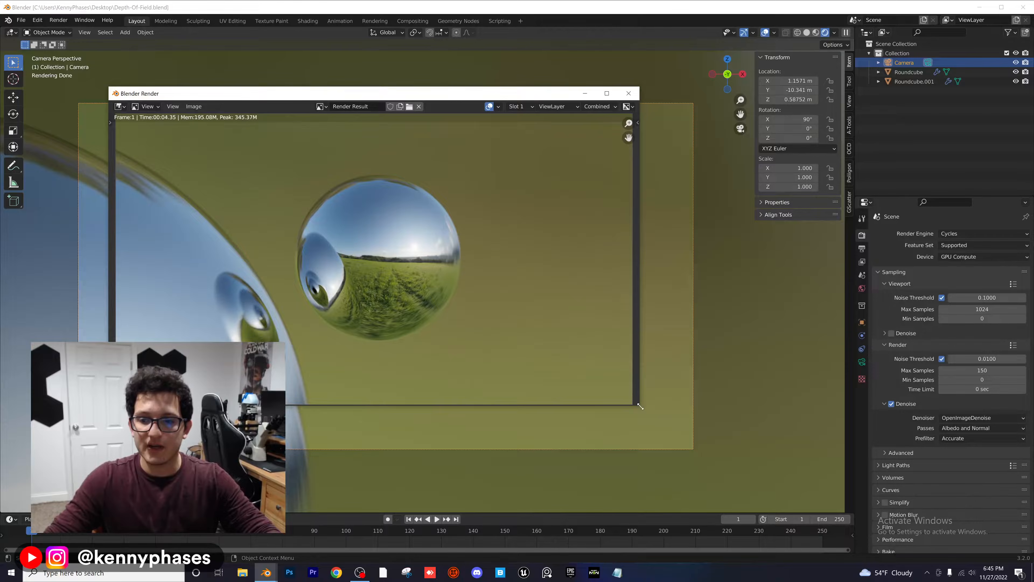
drag(640, 406, 759, 479)
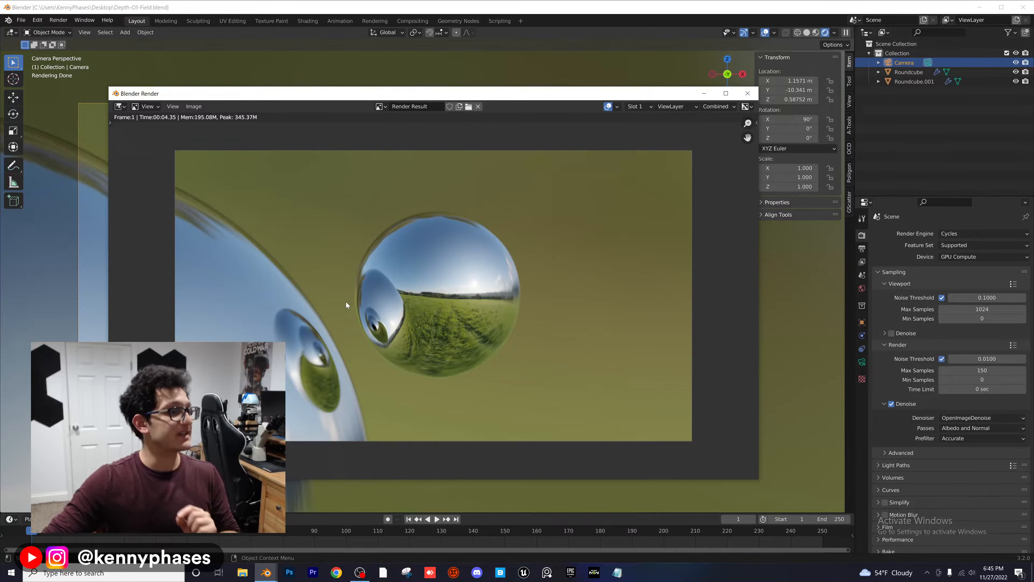
click(748, 93)
Step: Enable compositing nodes for the scene and spread the Render Layers and Composite nodes apart
click(413, 22)
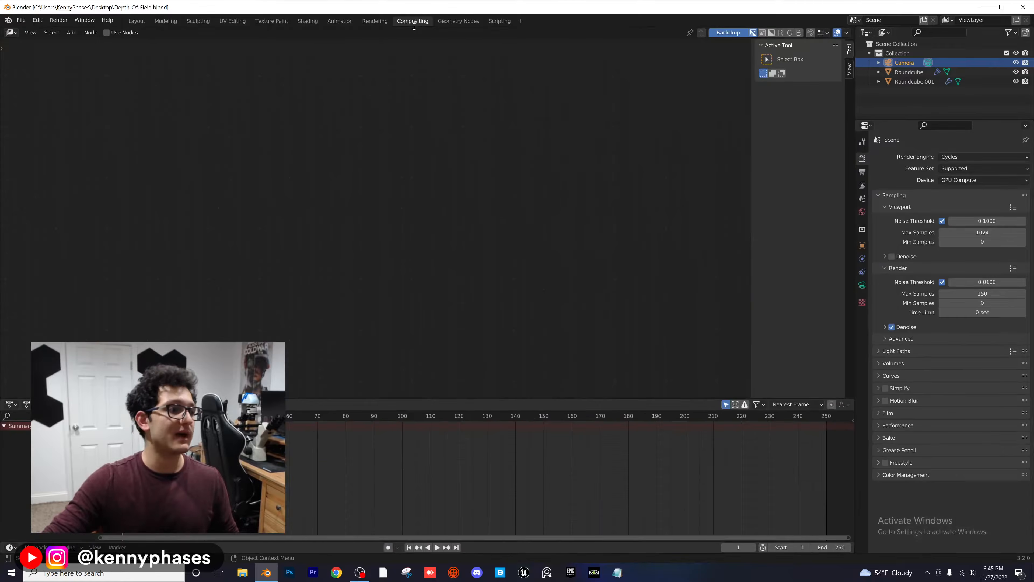
click(107, 33)
click(357, 87)
middle_drag(517, 80, 494, 113)
drag(357, 119, 237, 129)
drag(464, 116, 570, 158)
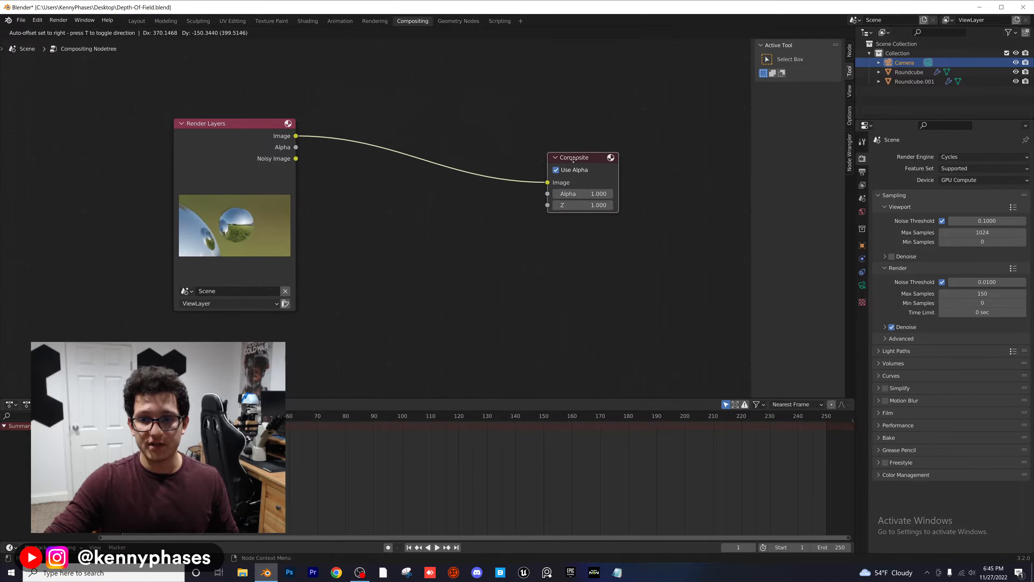
Step: Add a Viewer node to the compositing node tree and place it below the Composite node
click(71, 32)
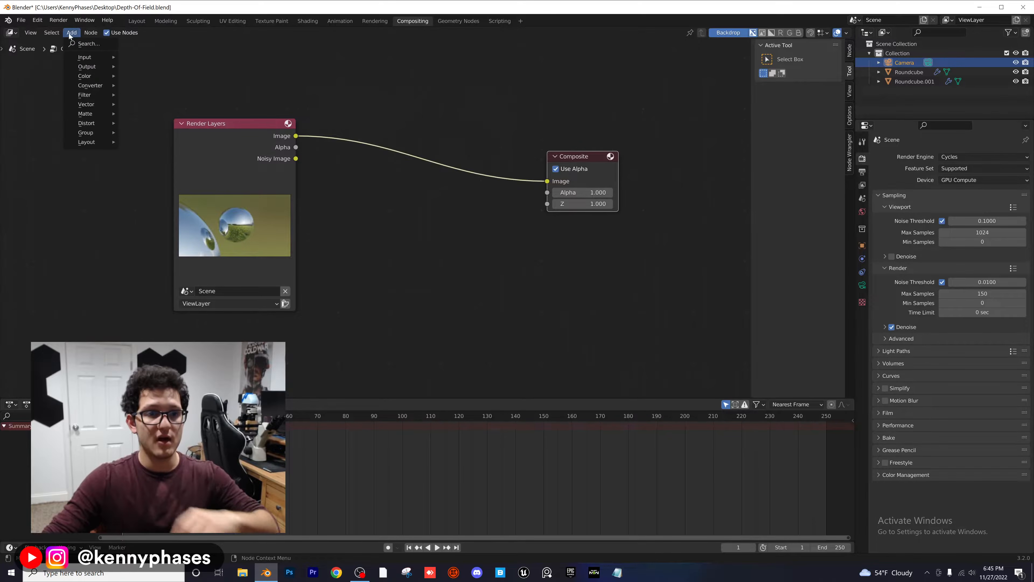
click(93, 44)
text(vie)
key(Return)
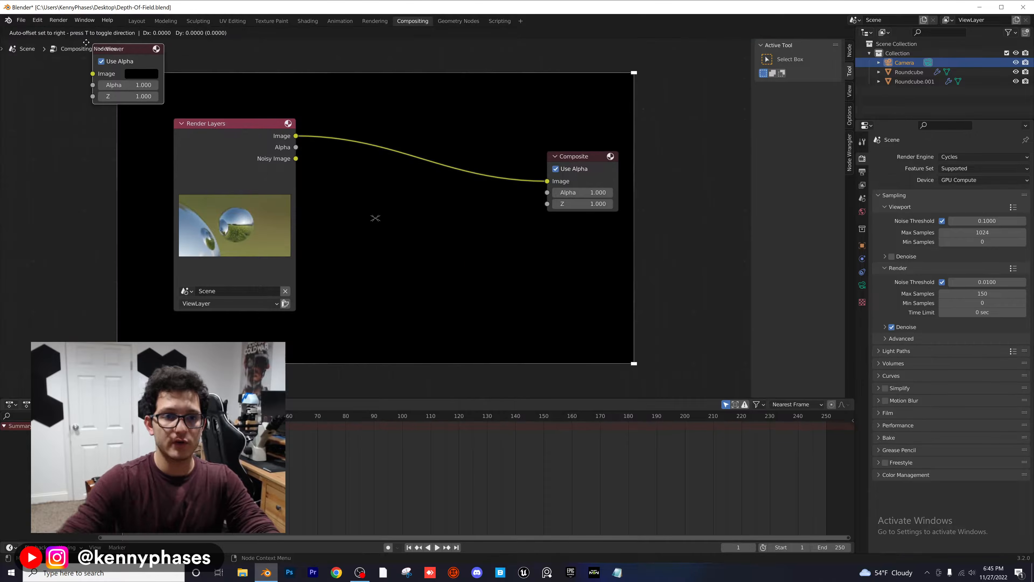
Step: Add a Lens Distortion node and insert it on the link between the Render Layers and Composite nodes
click(72, 33)
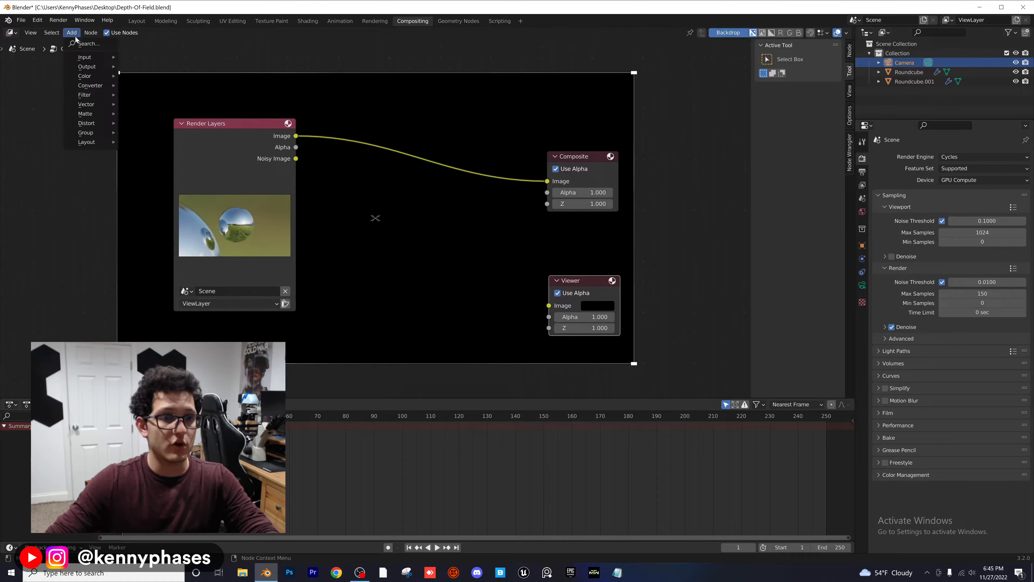
click(93, 44)
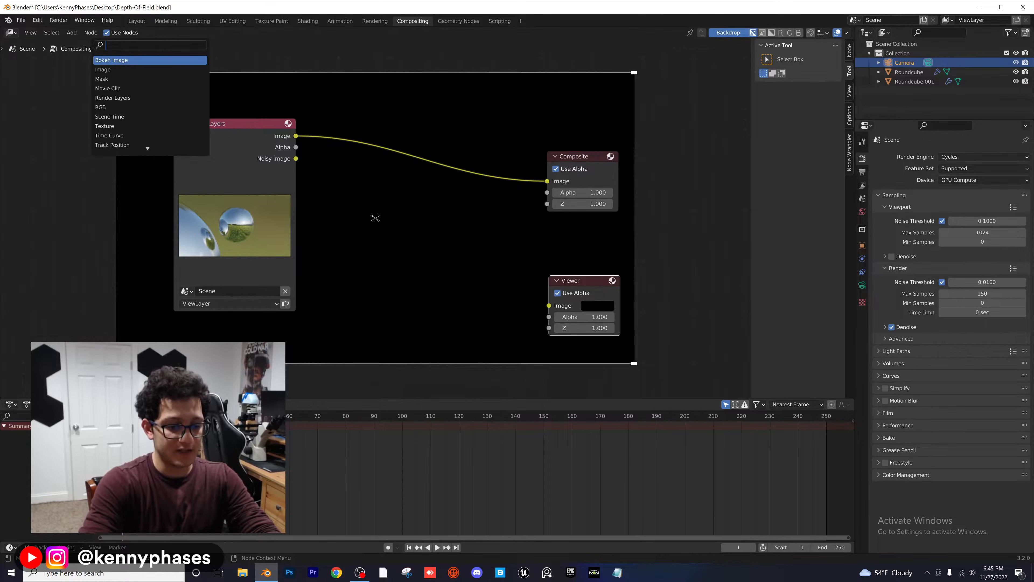
text(lens)
key(Return)
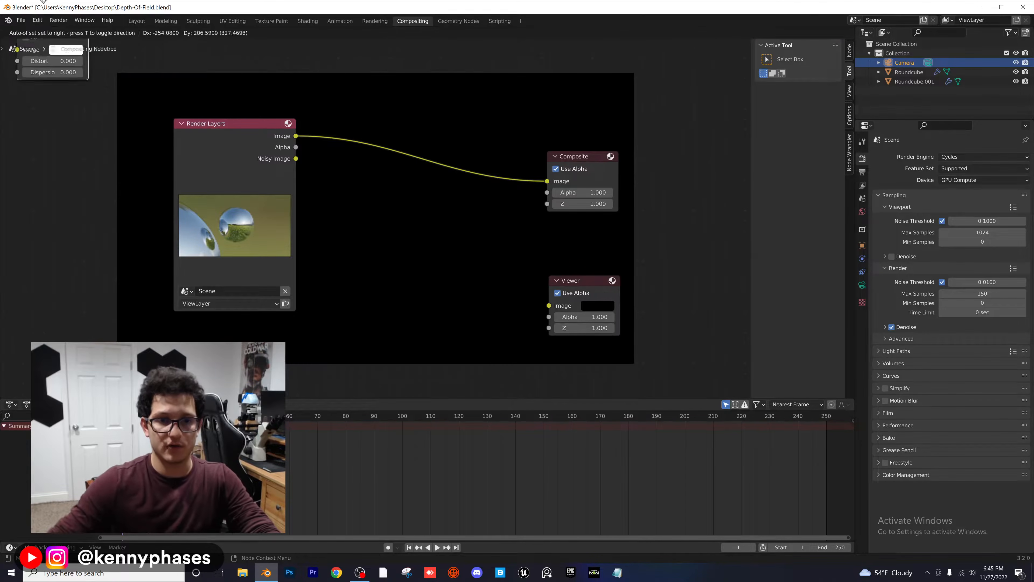
drag(364, 148, 380, 148)
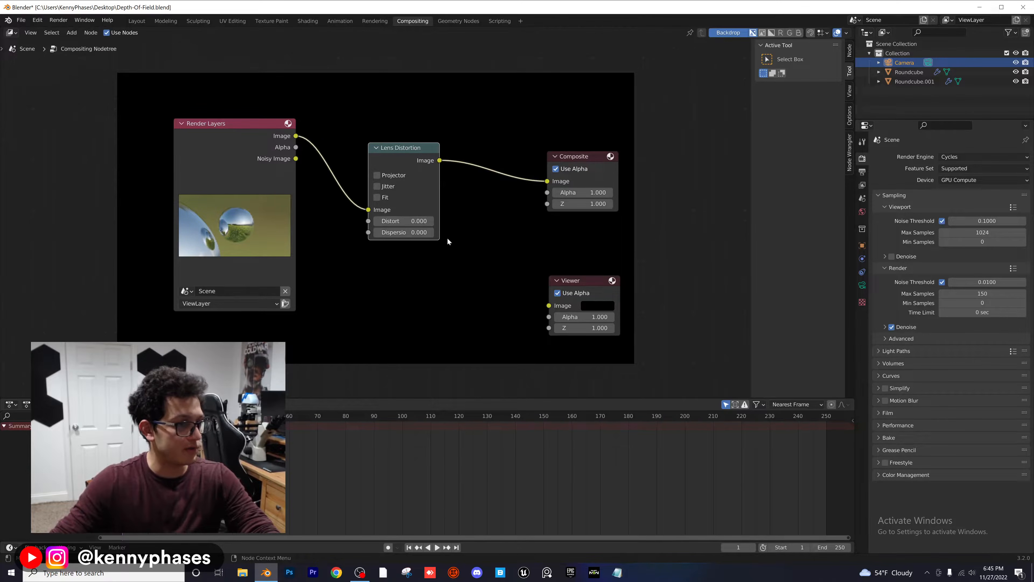
Step: Connect the Lens Distortion image output to the Viewer and spread the nodes apart to uncover the backdrop image
drag(444, 162, 594, 254)
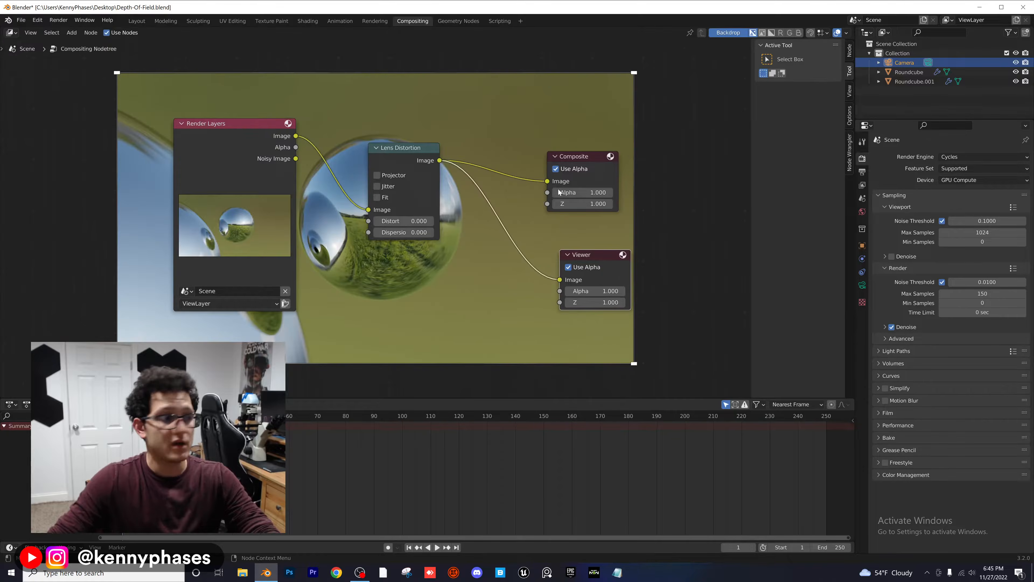
drag(249, 147, 163, 159)
drag(390, 149, 370, 187)
drag(158, 130, 87, 131)
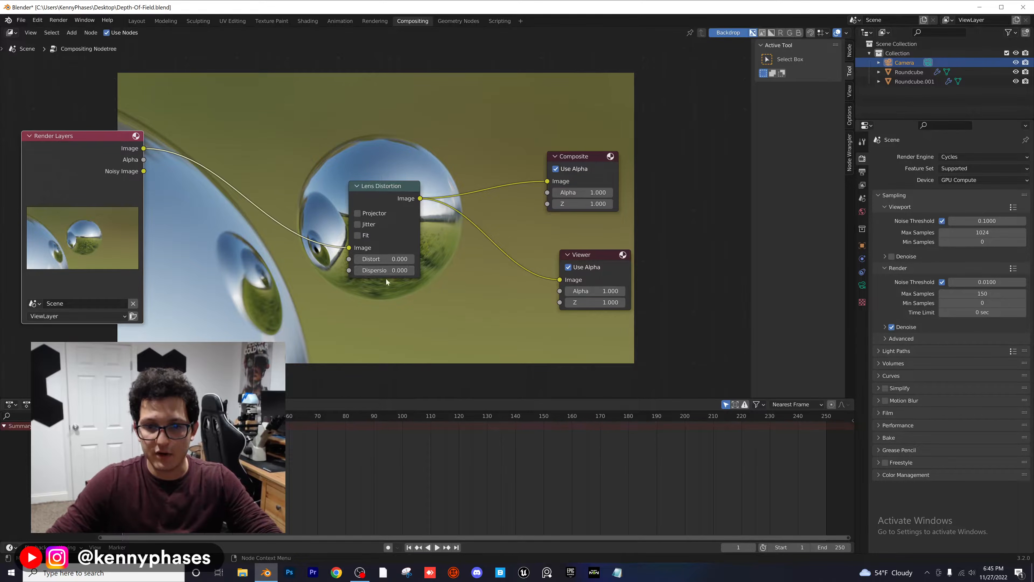
Step: Set the Lens Distortion node's Dispersion to 0.1
click(393, 272)
text(0.0)
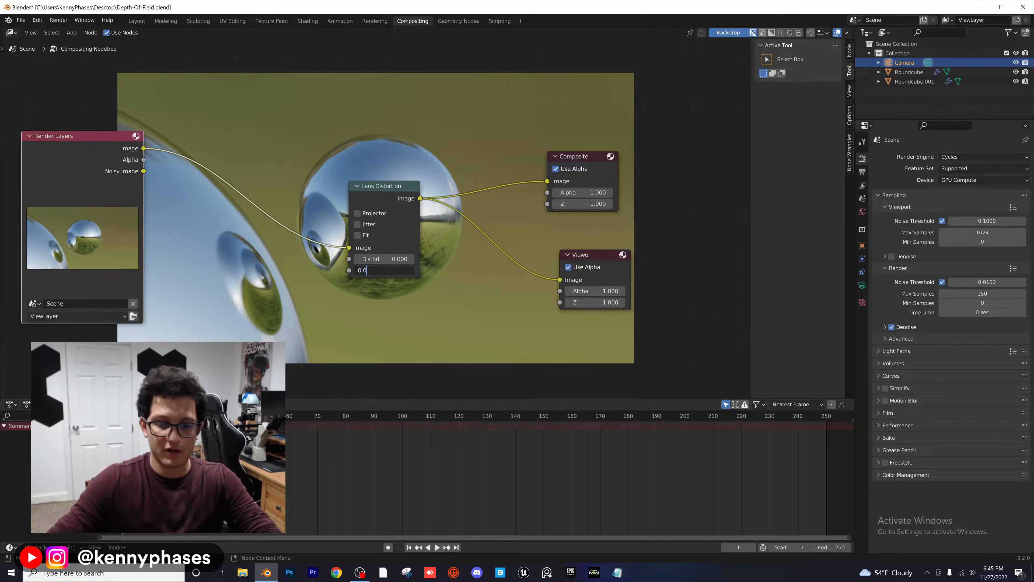
key(BackSpace)
text(1)
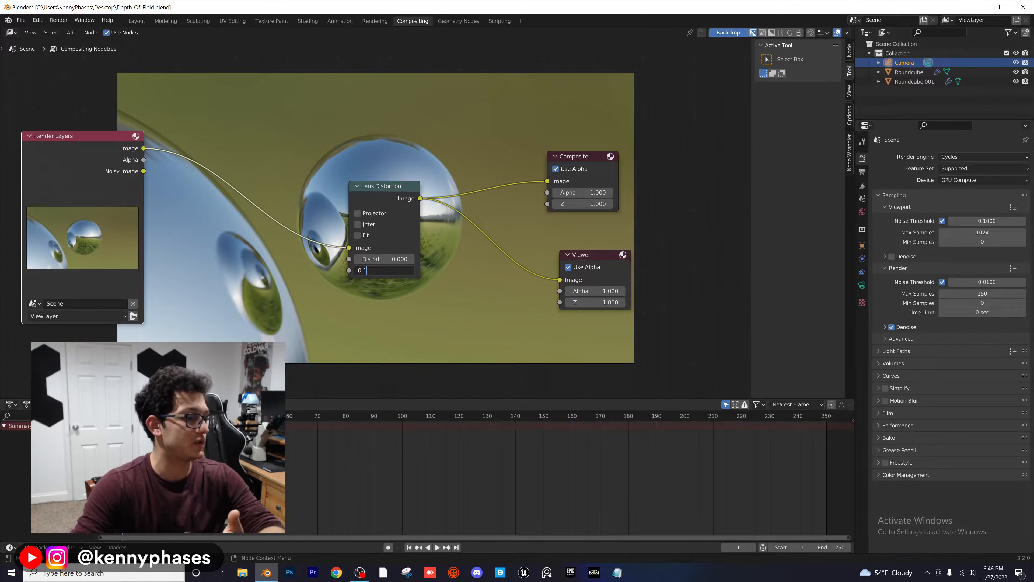
key(Return)
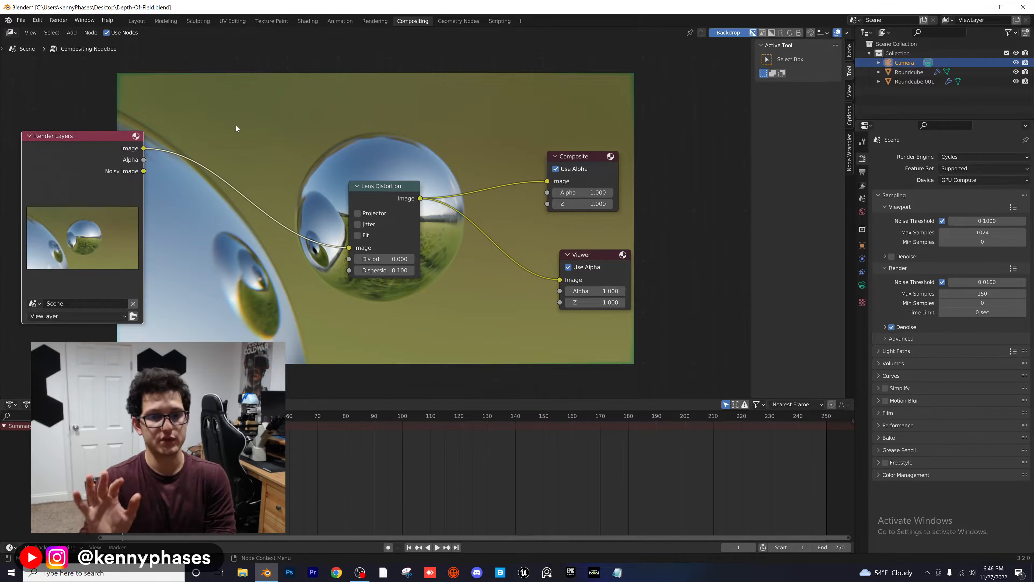
Step: Try a stronger Dispersion of 0.5 on the Lens Distortion node
click(385, 270)
text(0.5)
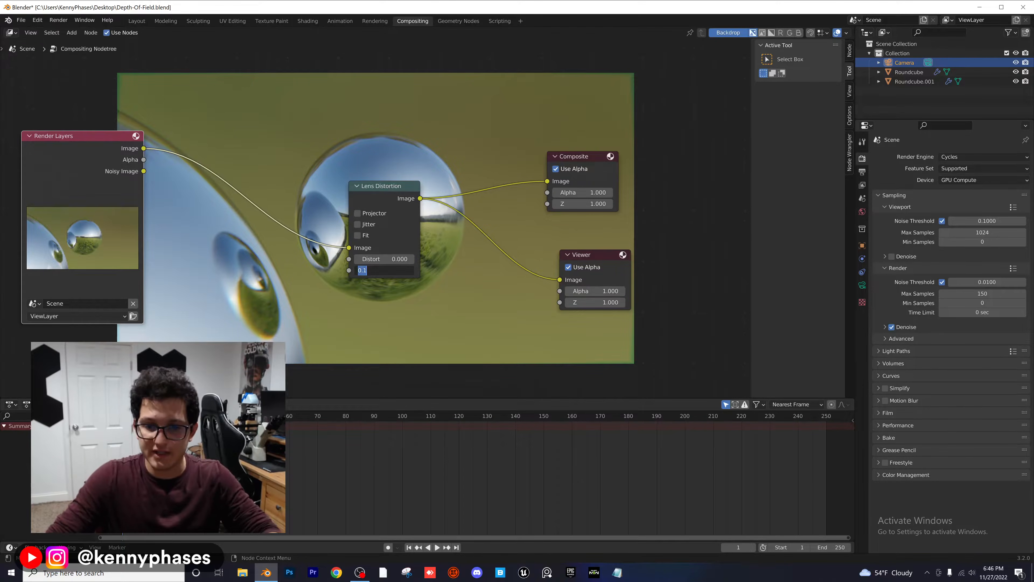
key(Return)
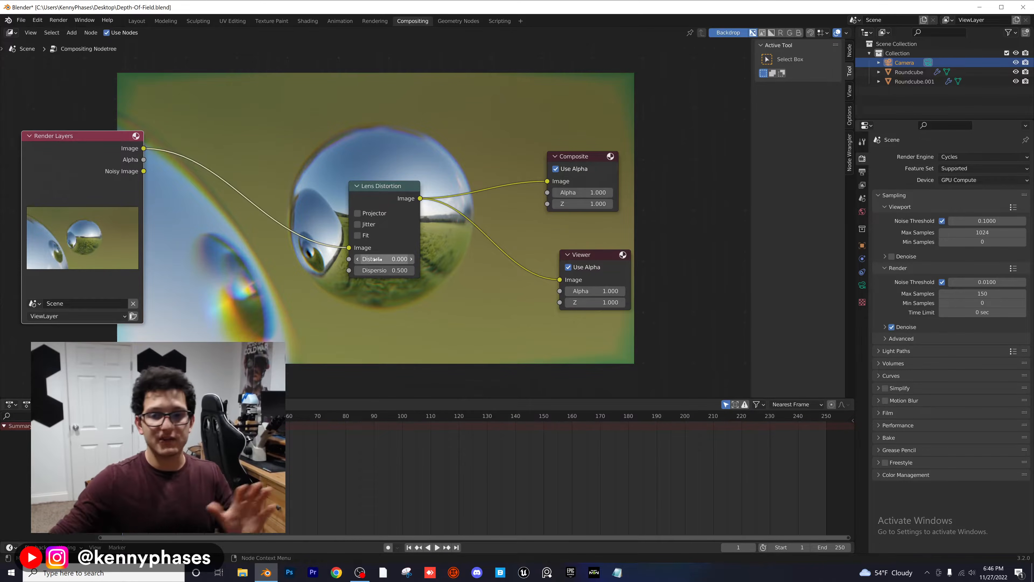
Step: Reduce the Lens Distortion node's Dispersion to 0.05
click(385, 270)
text(0.5)
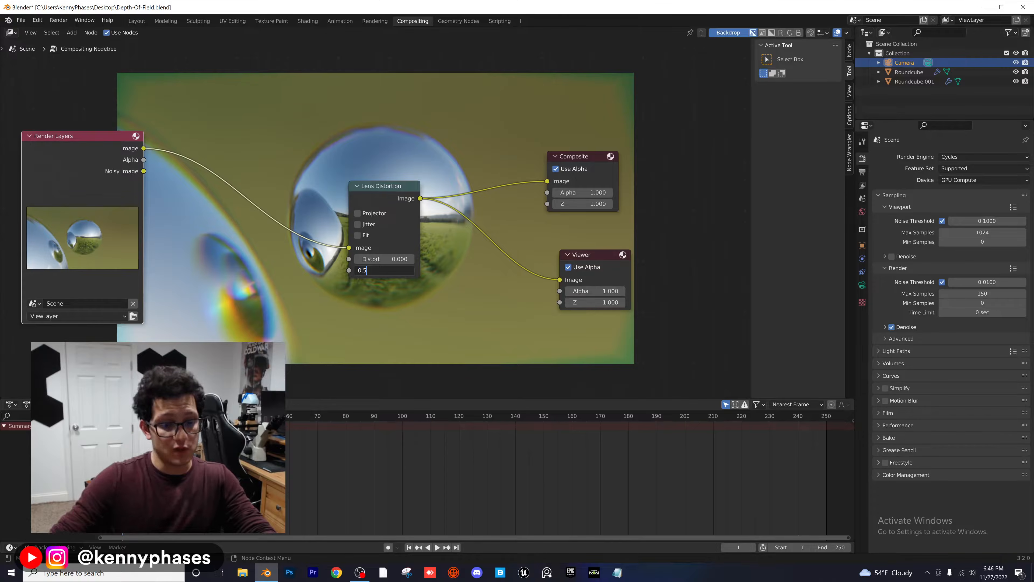
key(BackSpace)
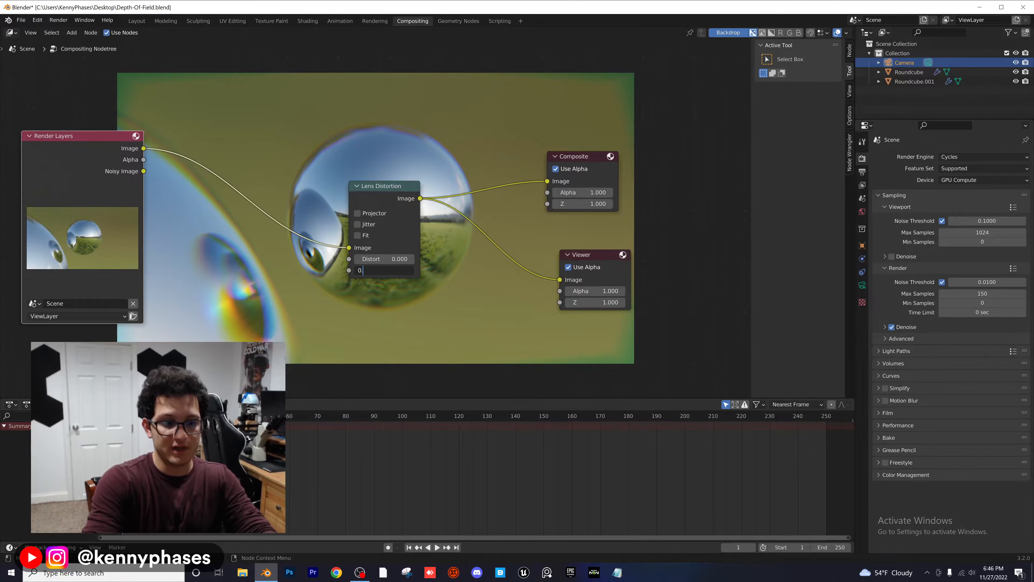
text(05)
key(Return)
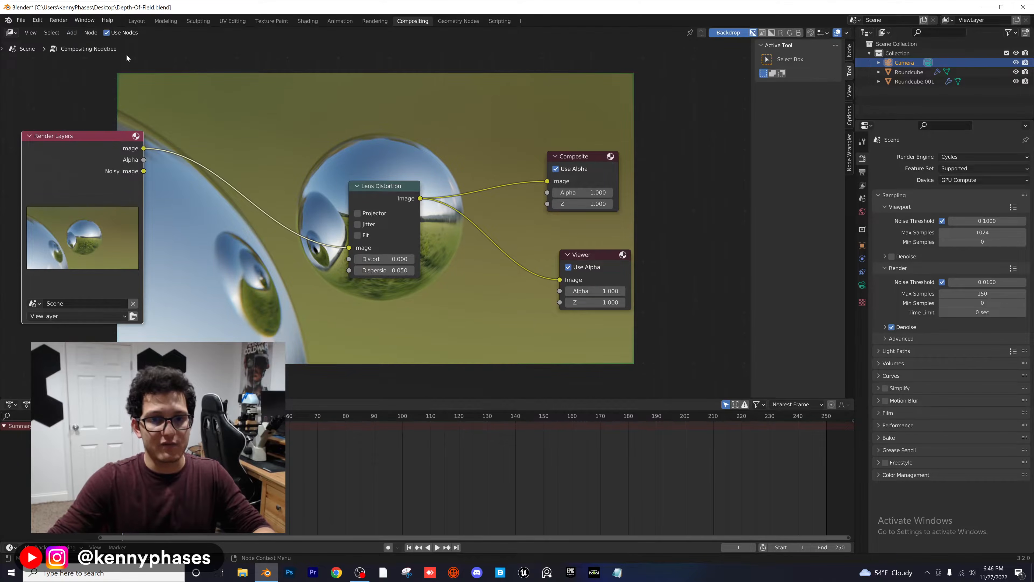
Step: Set the Lens Distortion node's Dispersion to 0.5 again to compare the effect
click(385, 271)
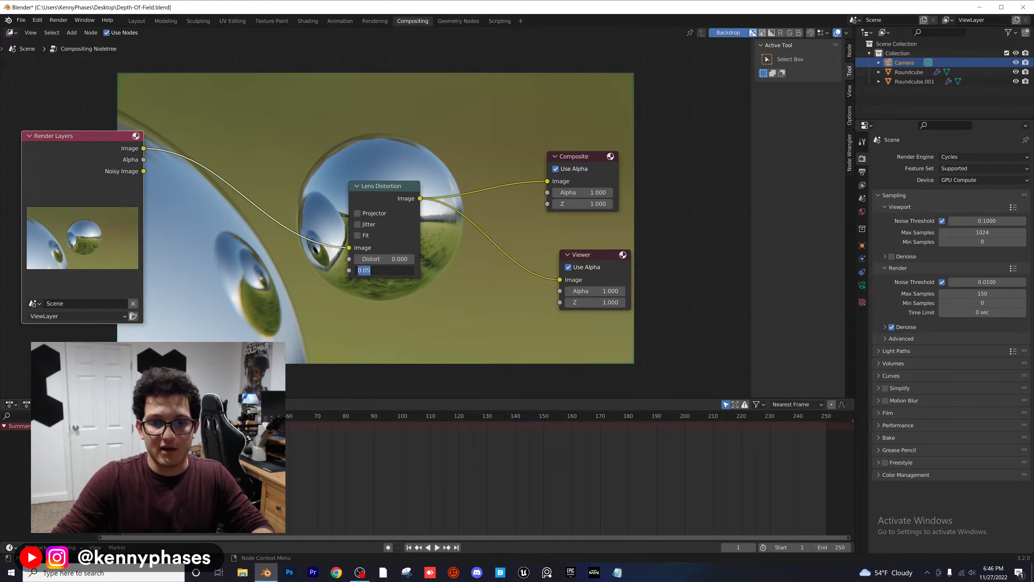
click(417, 304)
click(399, 270)
click(400, 270)
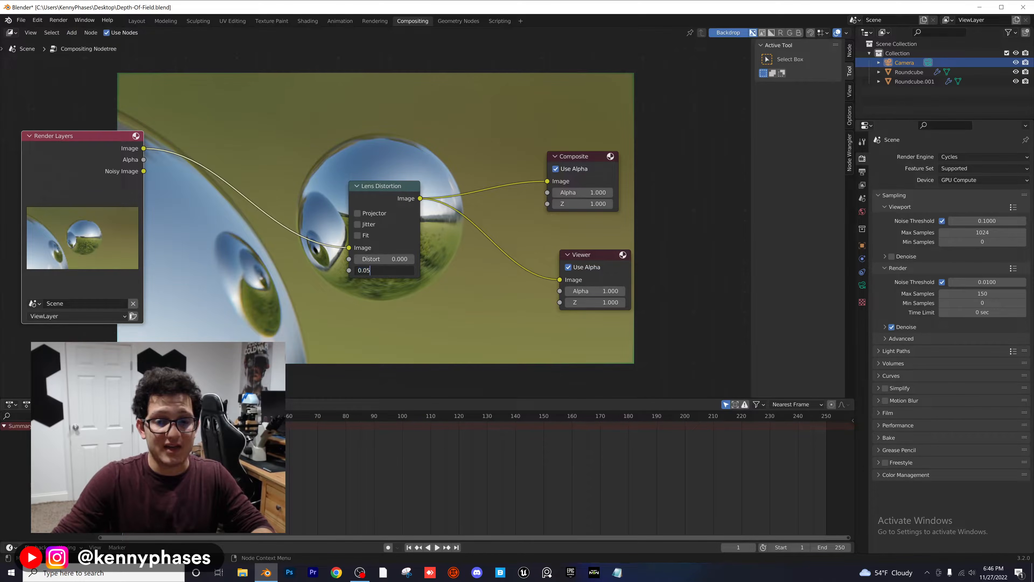
key(BackSpace)
key(BackSpace)
text(5)
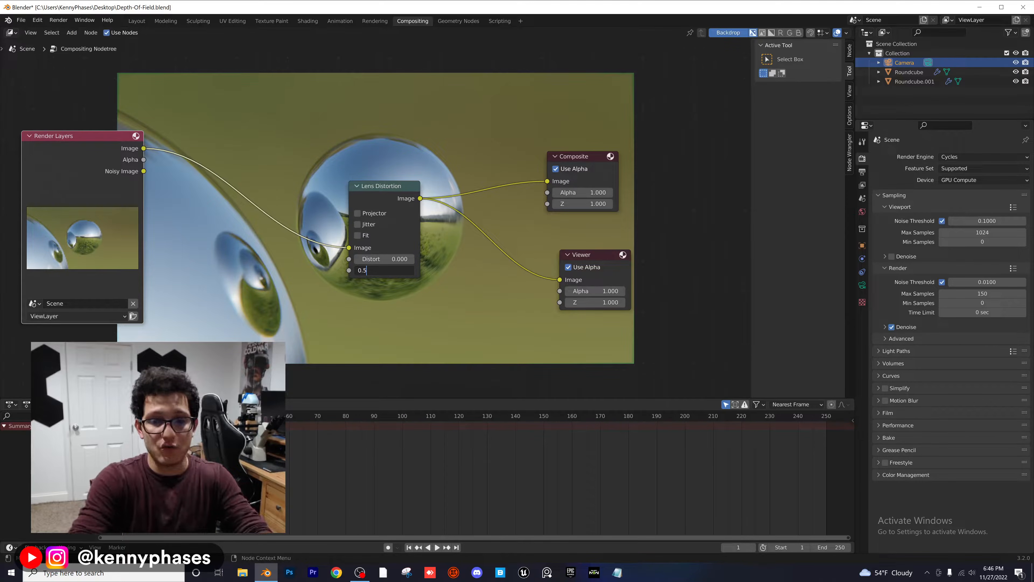
key(Return)
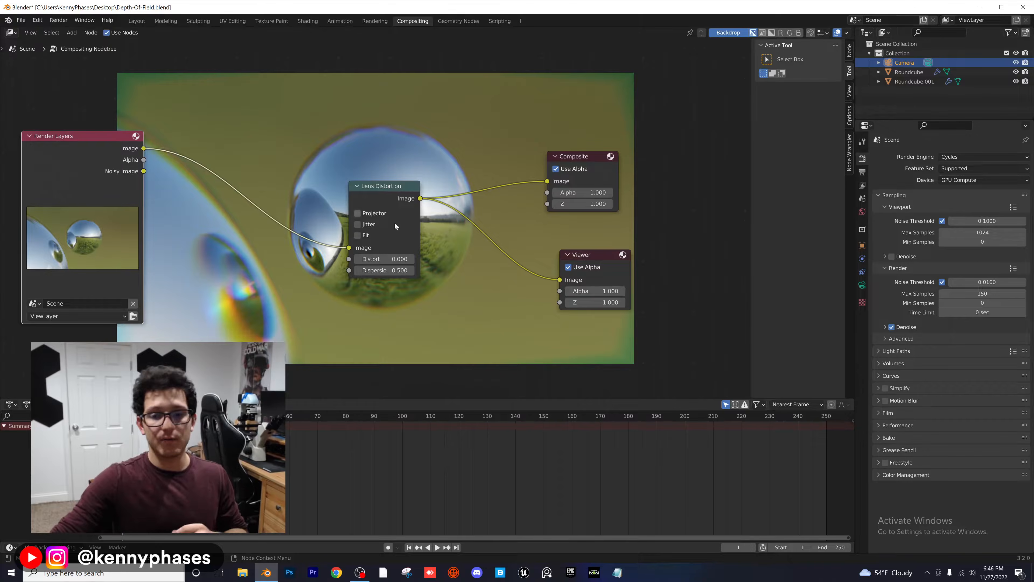
Step: Set the Lens Distortion node's Dispersion back to 0.05
click(383, 270)
text(0.)
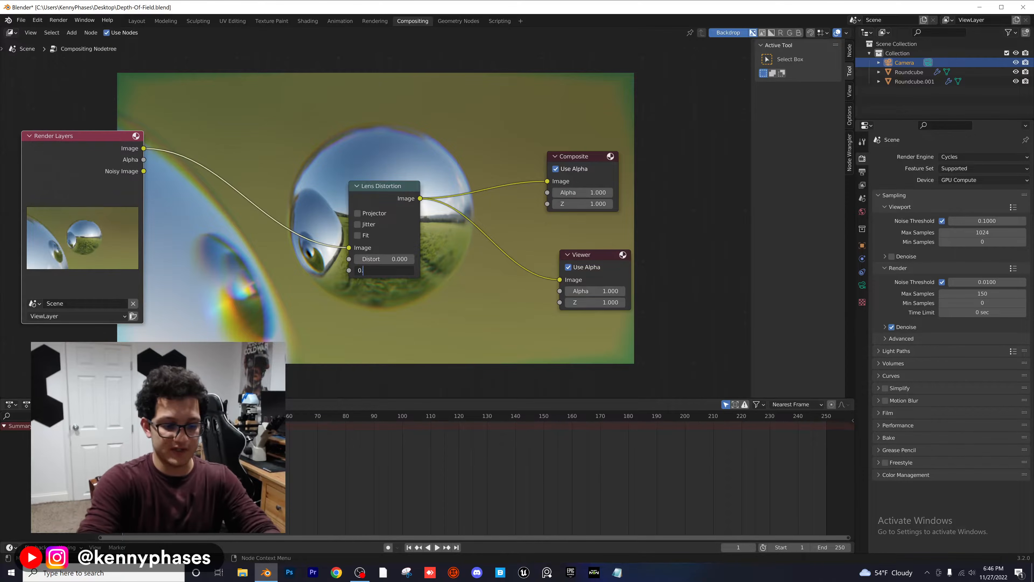
text(05)
key(Return)
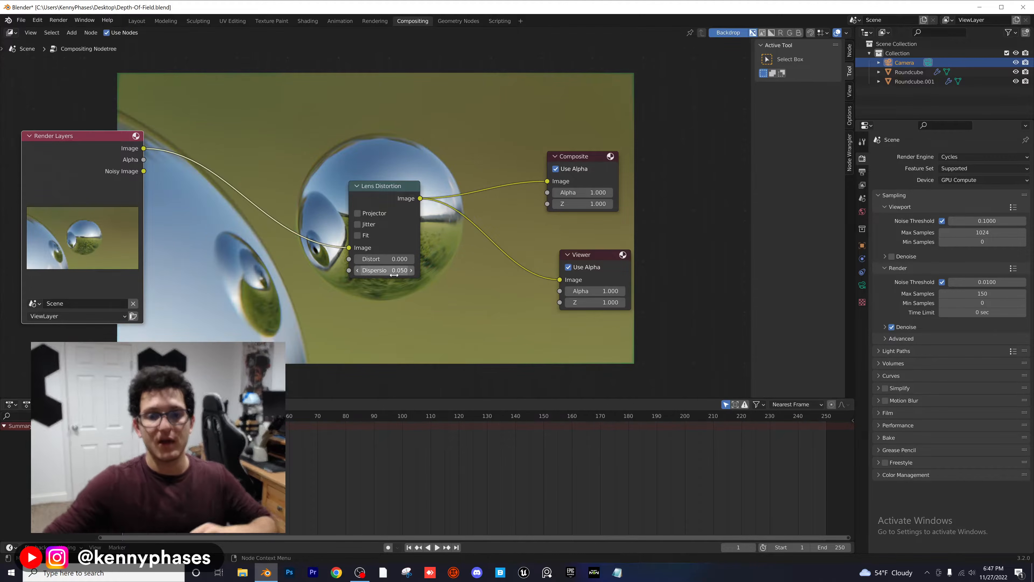
Step: Render the scene as a still image with the lens distortion applied and enlarge the render window
click(58, 20)
click(75, 30)
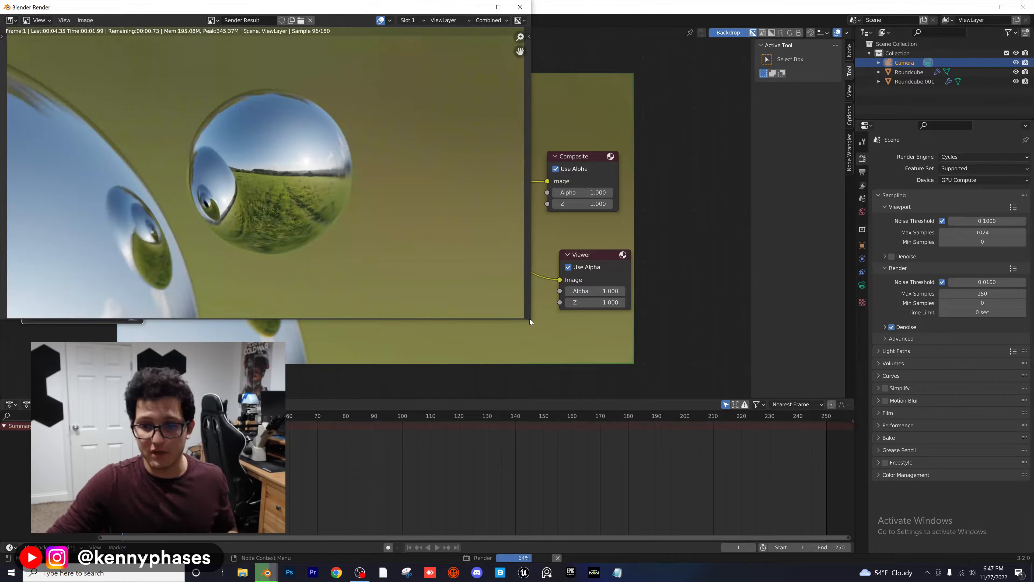
drag(530, 320, 661, 416)
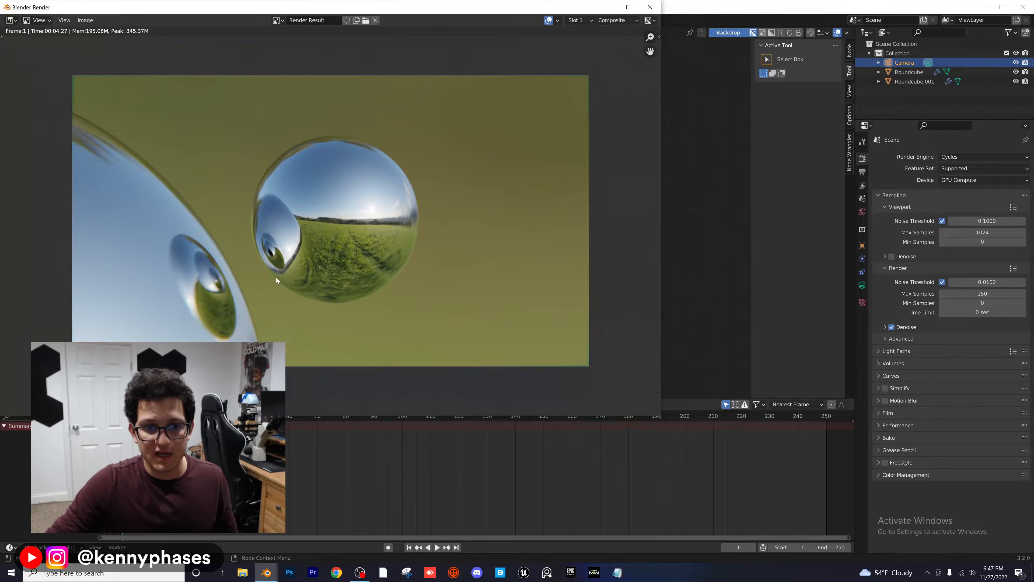
Step: Examine the rendered image's corner and sphere edges for colour dispersion, and move the render window to the middle of the screen
scroll(267, 278, up, 1)
middle_drag(171, 119, 248, 171)
scroll(126, 108, up, 2)
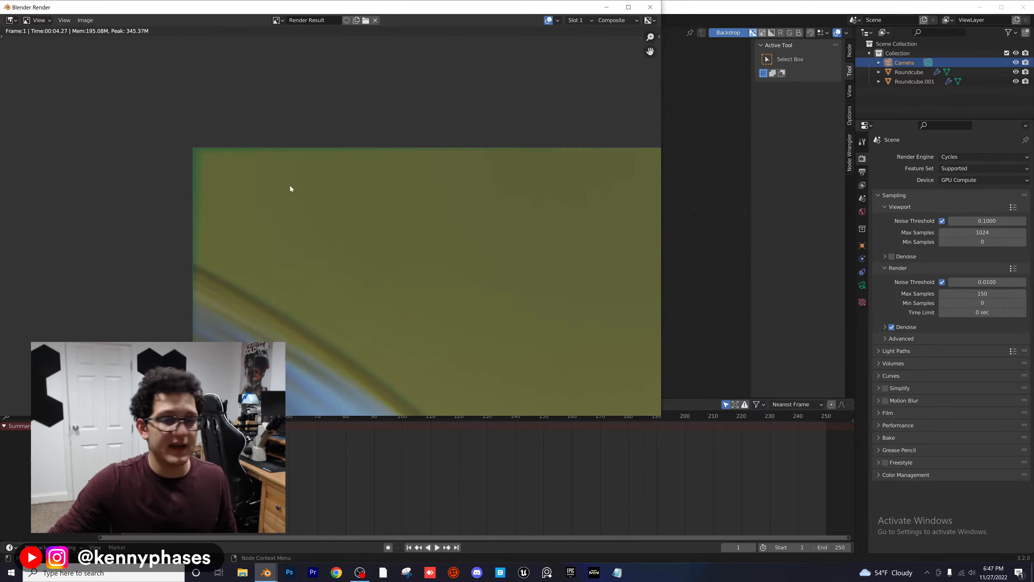
scroll(332, 223, down, 5)
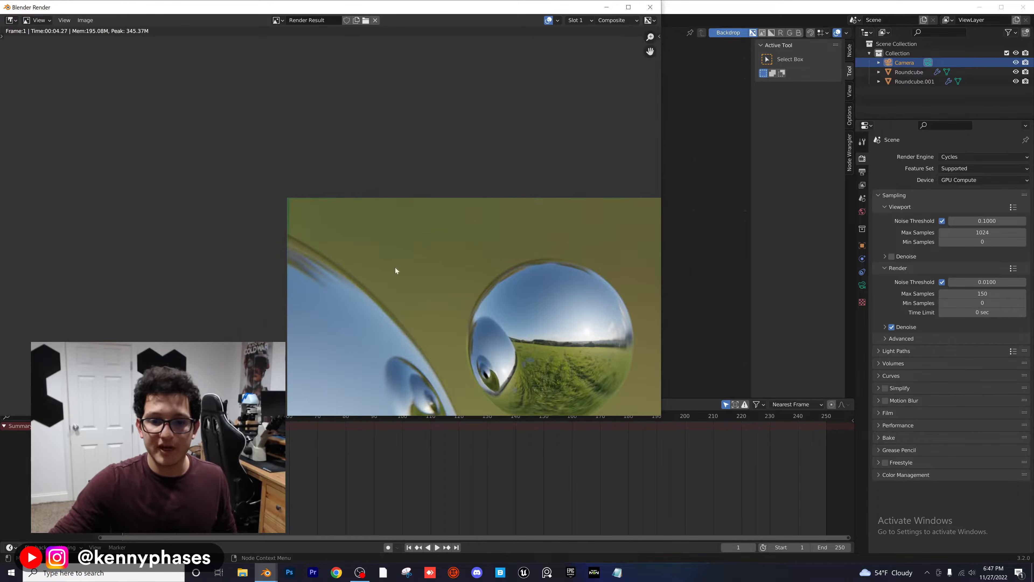
middle_drag(460, 350, 353, 198)
middle_drag(375, 273, 365, 235)
middle_drag(431, 256, 320, 293)
scroll(397, 192, up, 4)
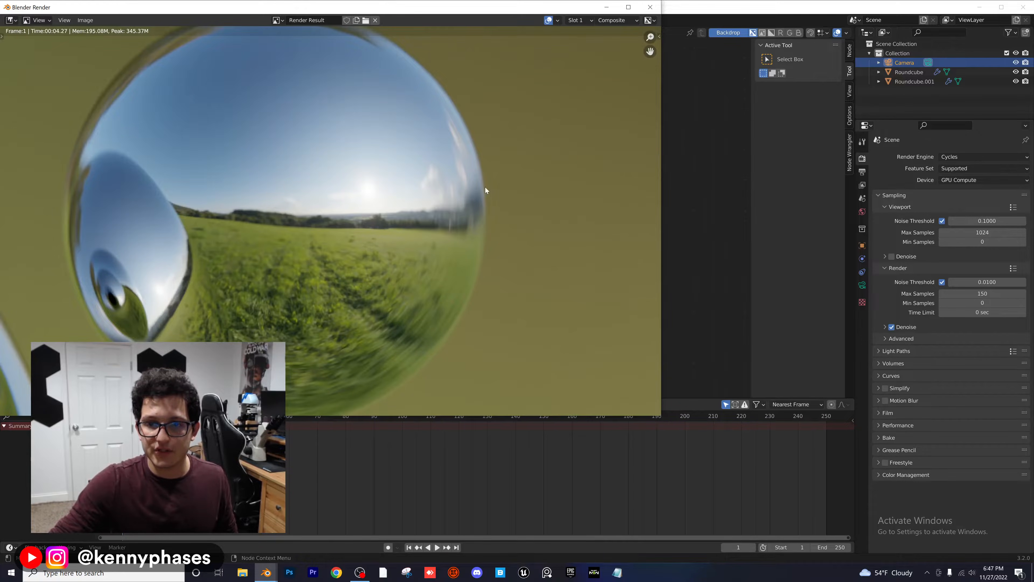
scroll(401, 165, down, 4)
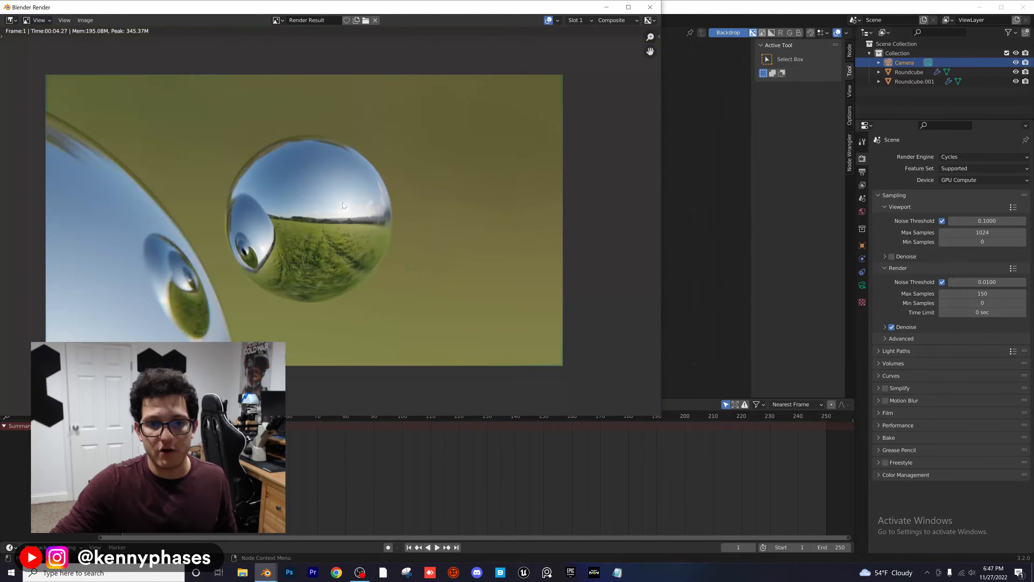
middle_drag(374, 210, 414, 216)
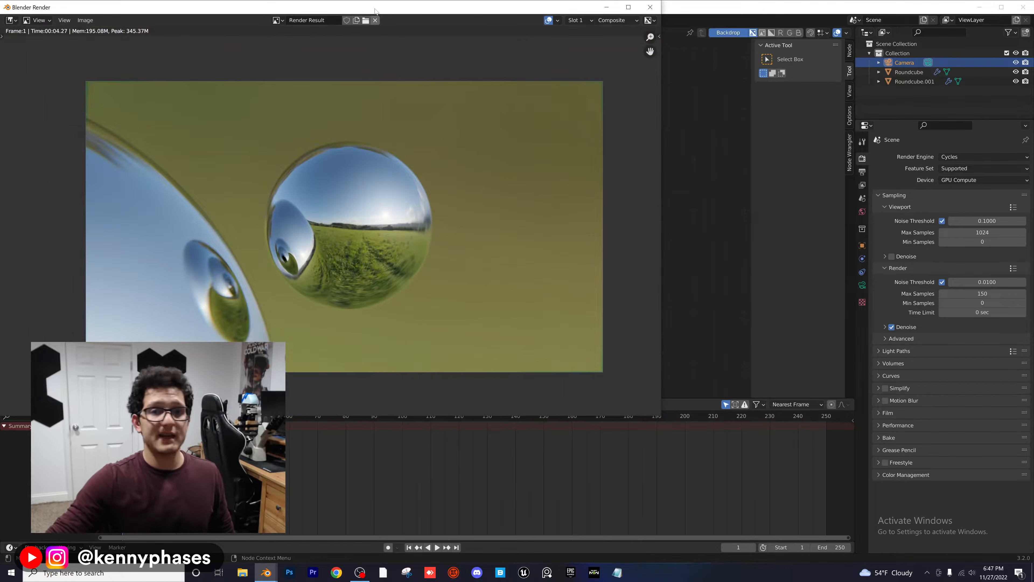
drag(381, 8, 591, 47)
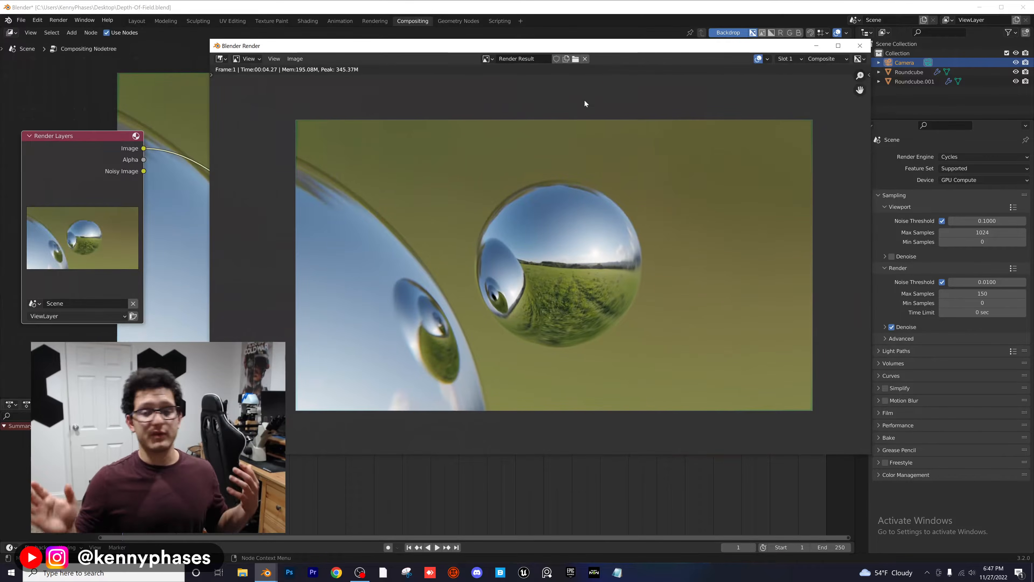